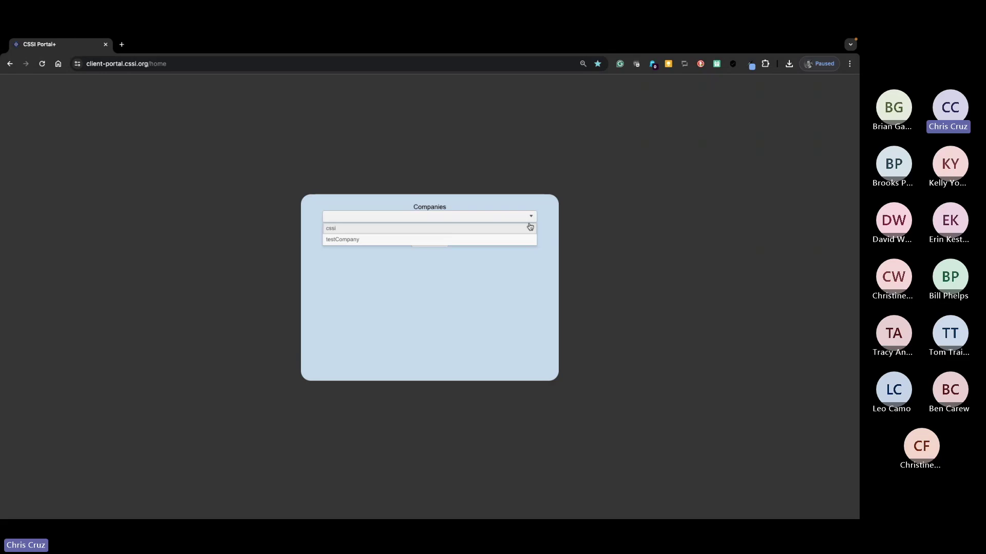
Step: Enter the client portal for testCompany and open its standard reporting page
left_click(503, 240)
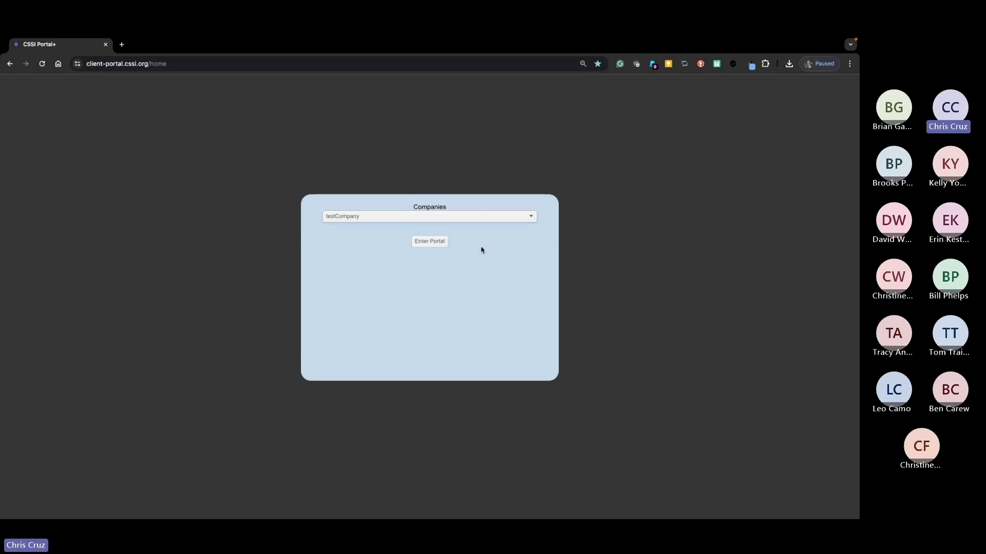
left_click(431, 242)
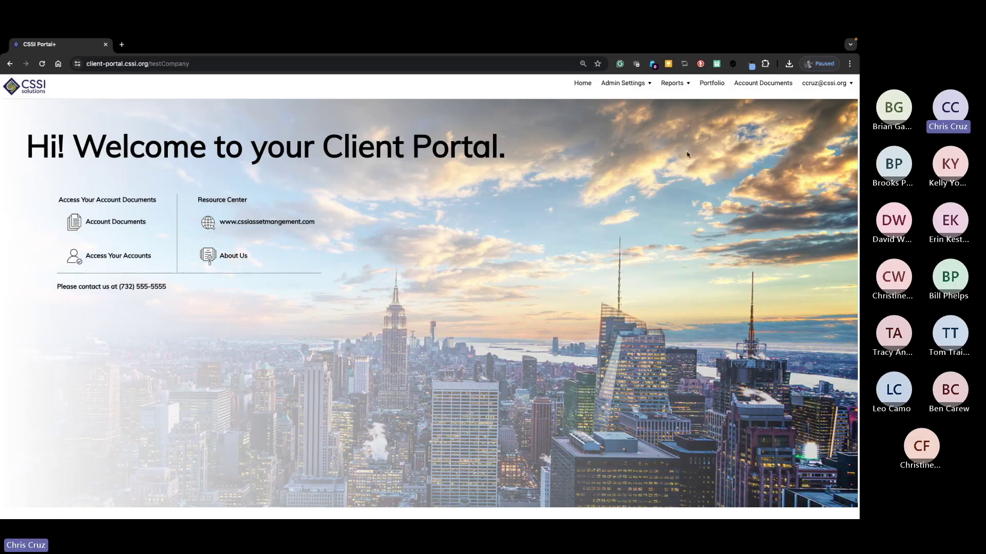
left_click(673, 83)
left_click(679, 86)
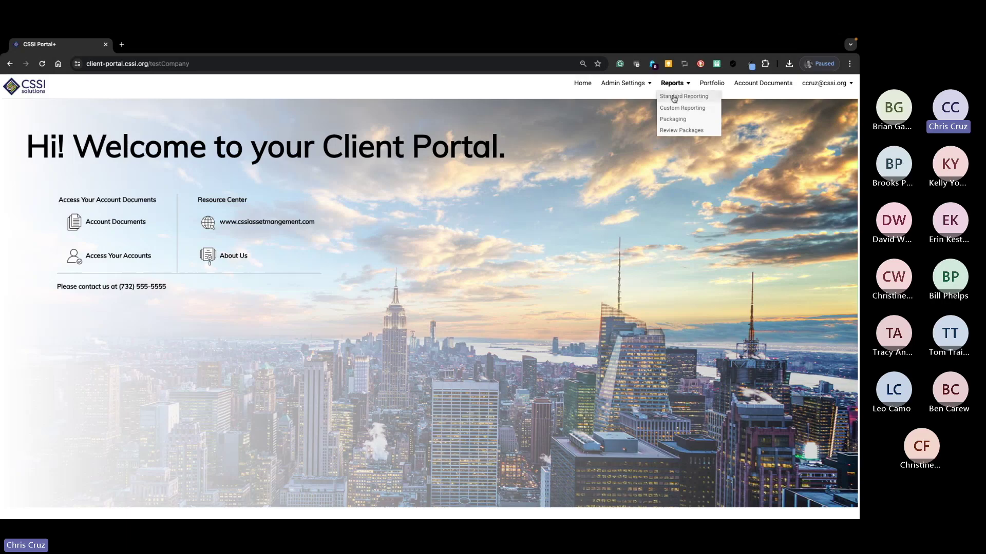
left_click(676, 97)
Step: Try to run the Portfolio Appraisal report for portfolio smth1
left_click(131, 108)
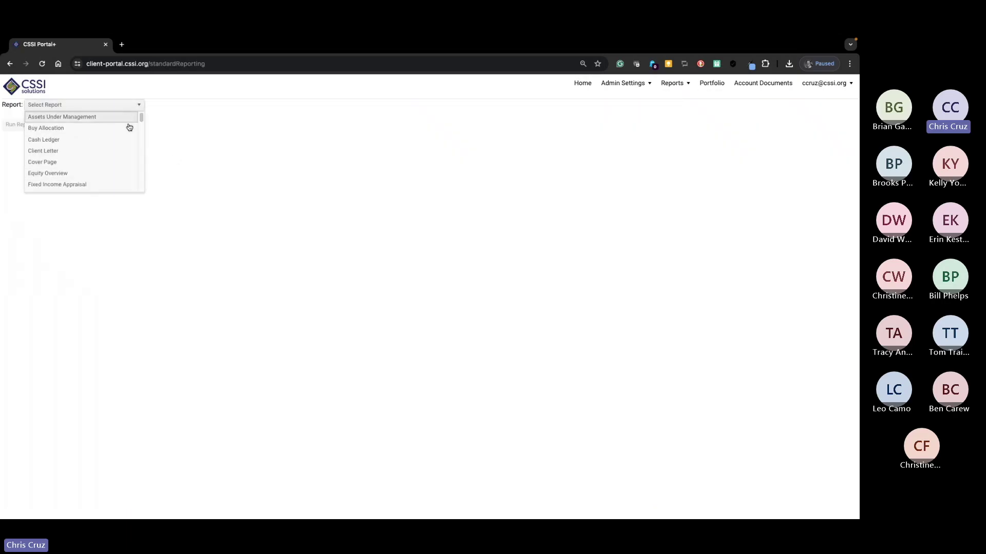
left_click_drag(139, 122, 139, 125)
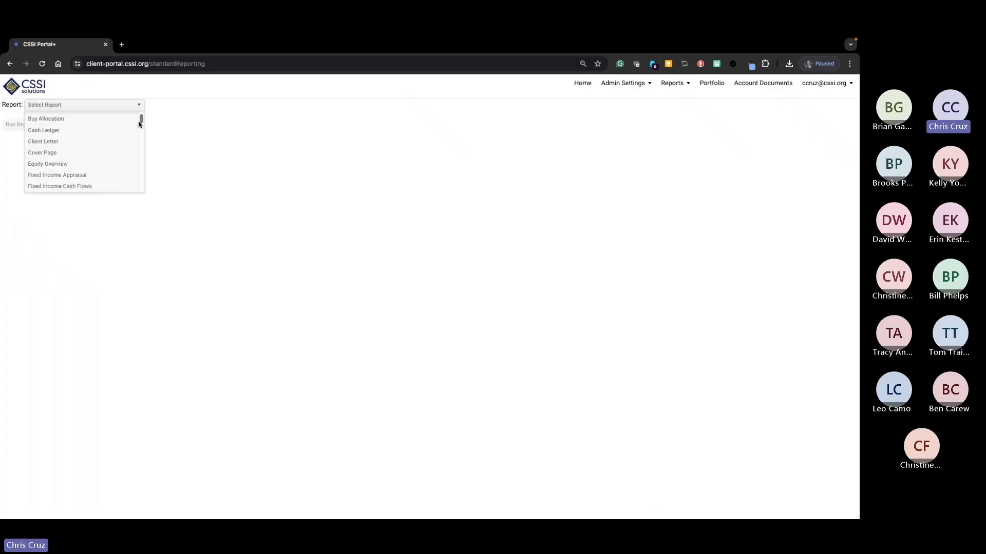
left_click_drag(140, 125, 141, 158)
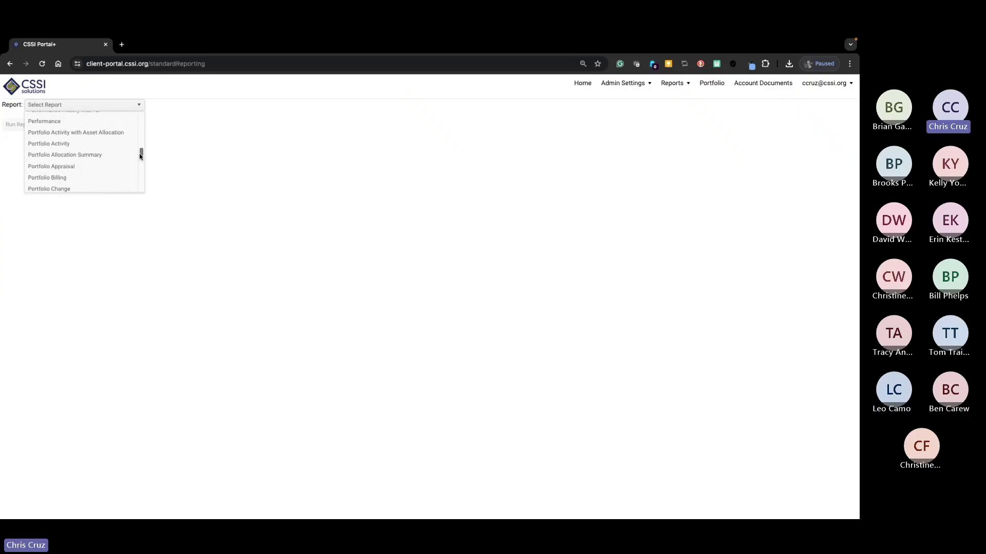
left_click(103, 169)
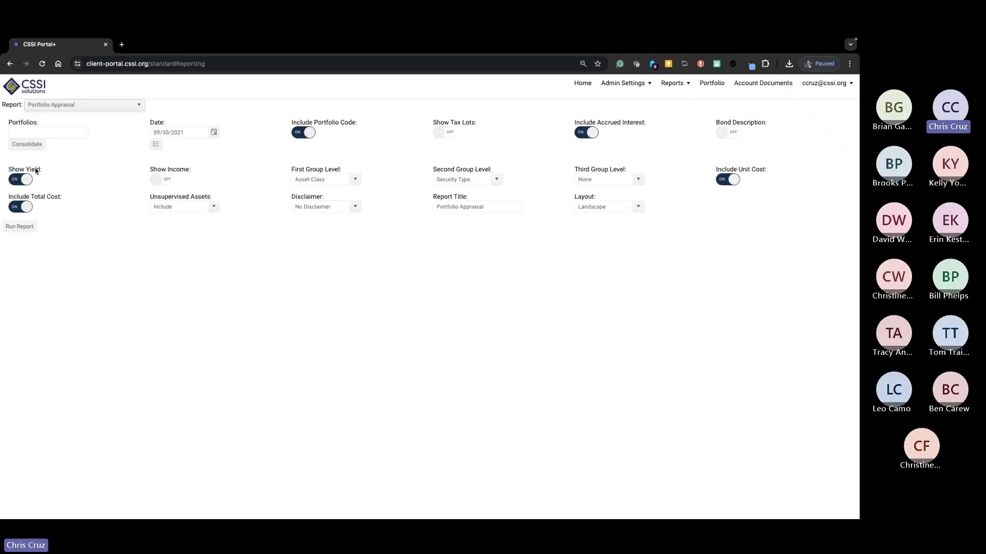
left_click(54, 131)
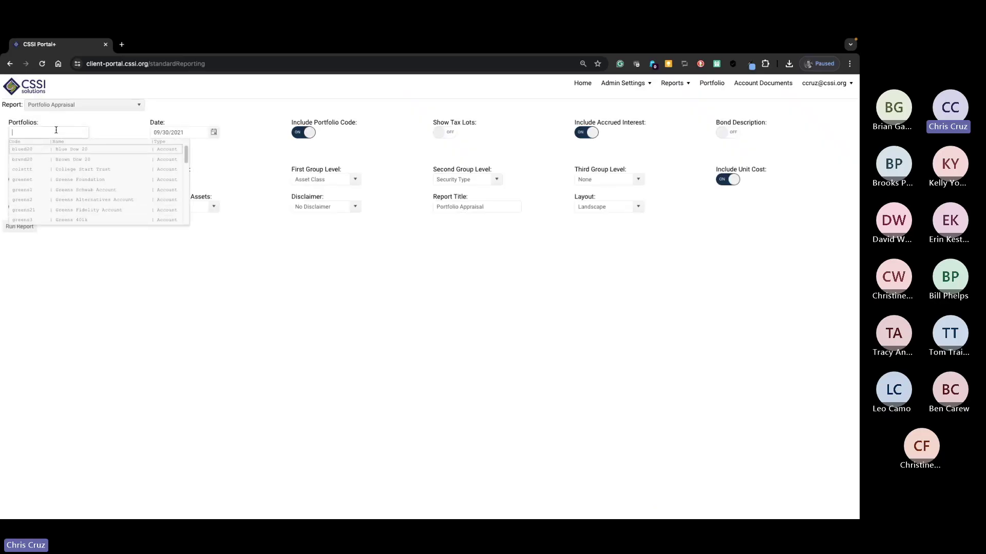
type("smi")
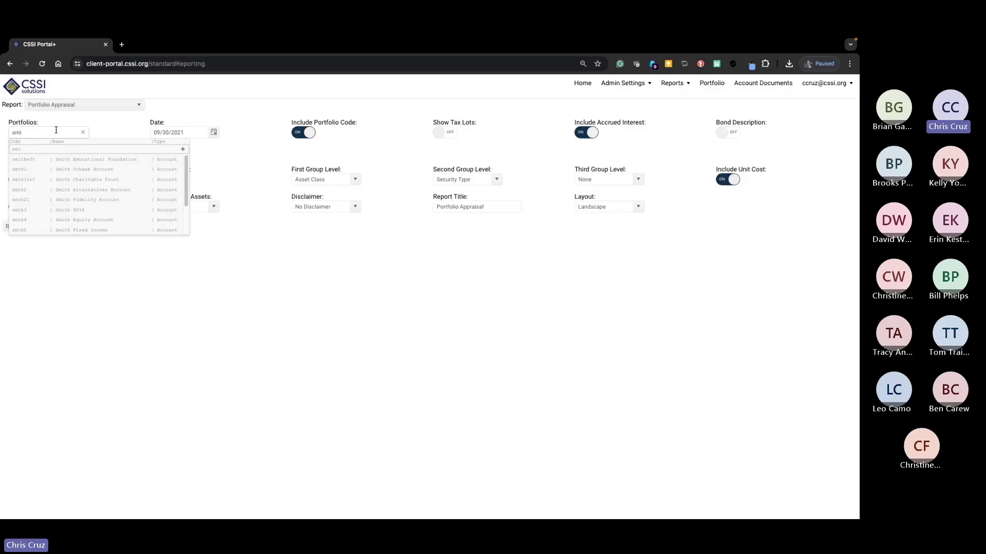
left_click(73, 171)
left_click(23, 226)
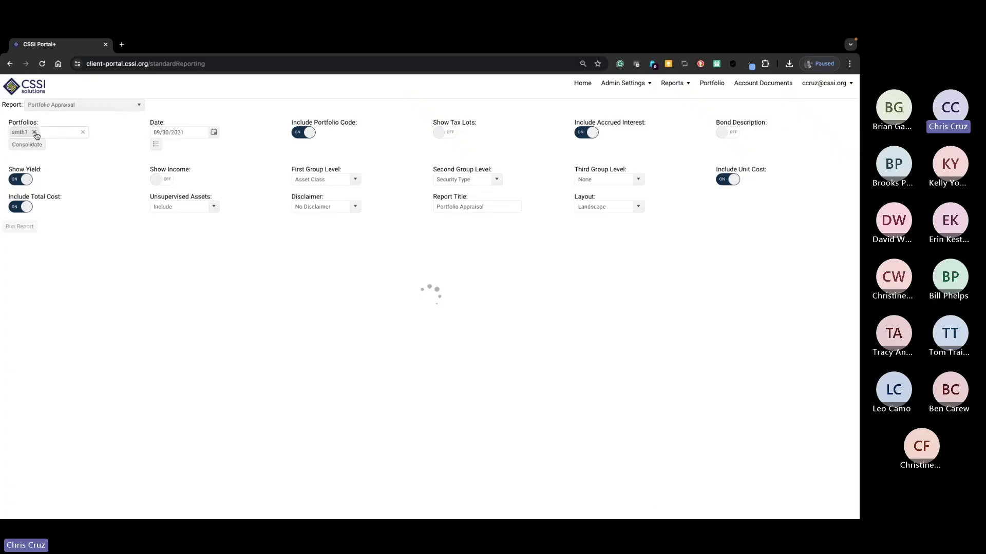
Step: Reset the report form by switching to Management Trade Activity and back to Portfolio Appraisal
left_click(136, 104)
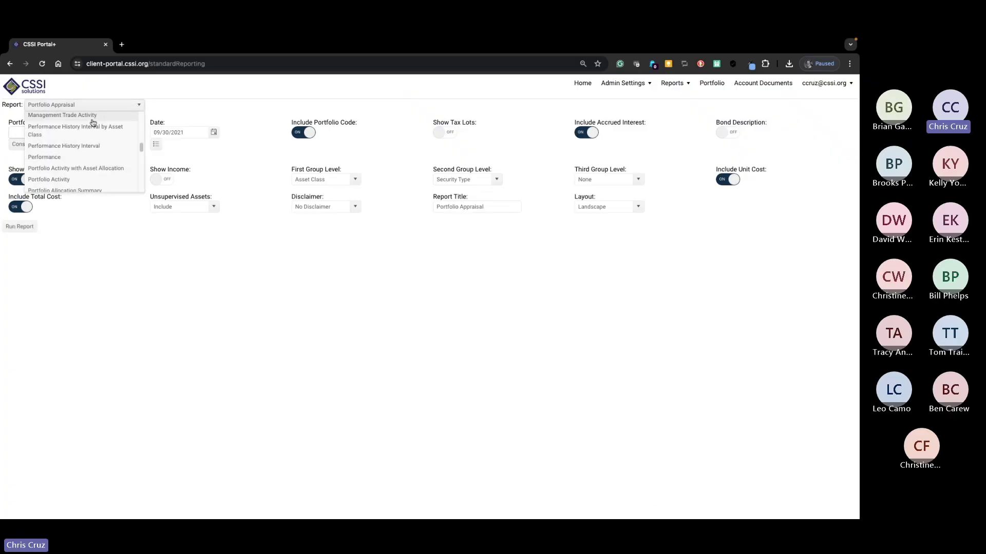
left_click(114, 113)
left_click(122, 106)
left_click_drag(141, 137, 136, 156)
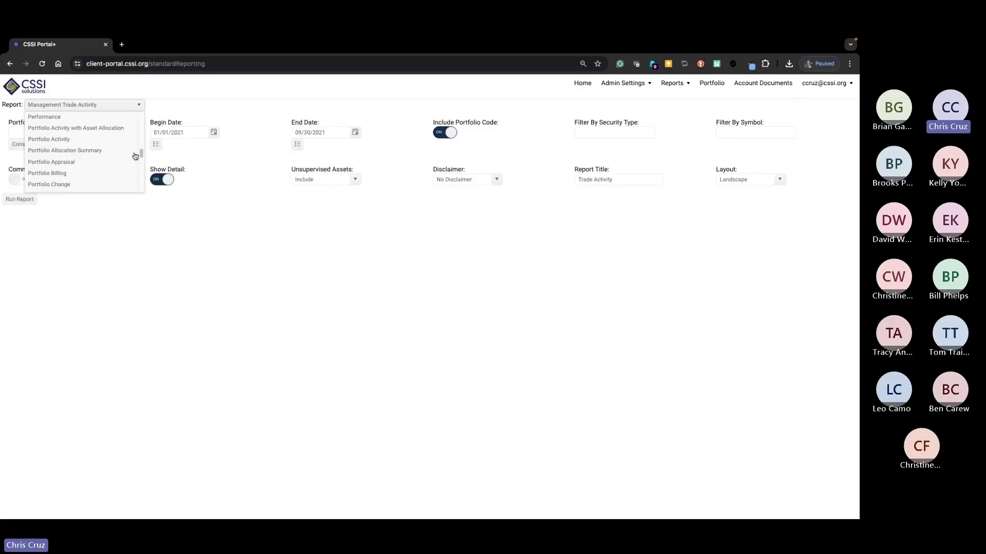
left_click(107, 162)
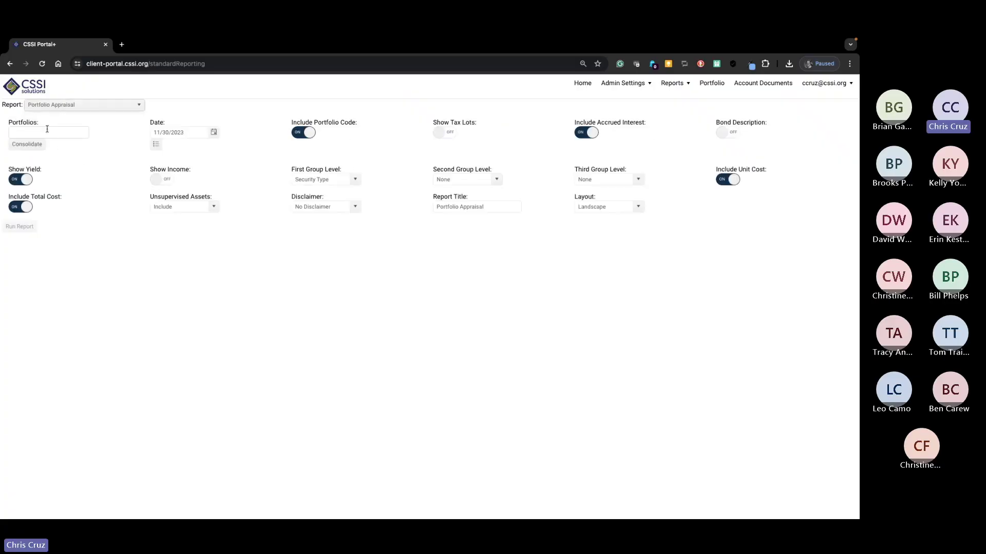
Step: Search the portfolios for "smith", choose smth1 and run the Portfolio Appraisal
left_click(47, 132)
type("smith")
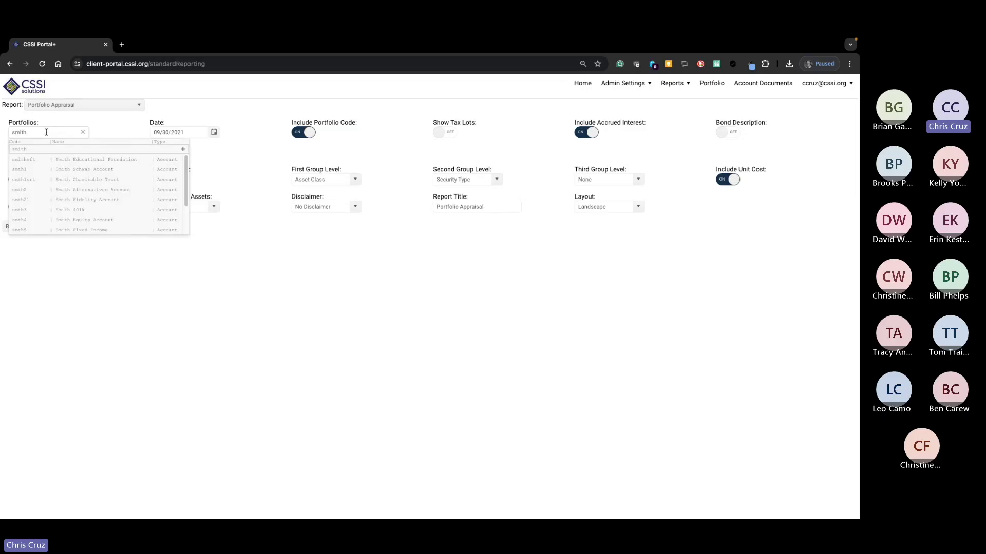
left_click(57, 169)
left_click(25, 230)
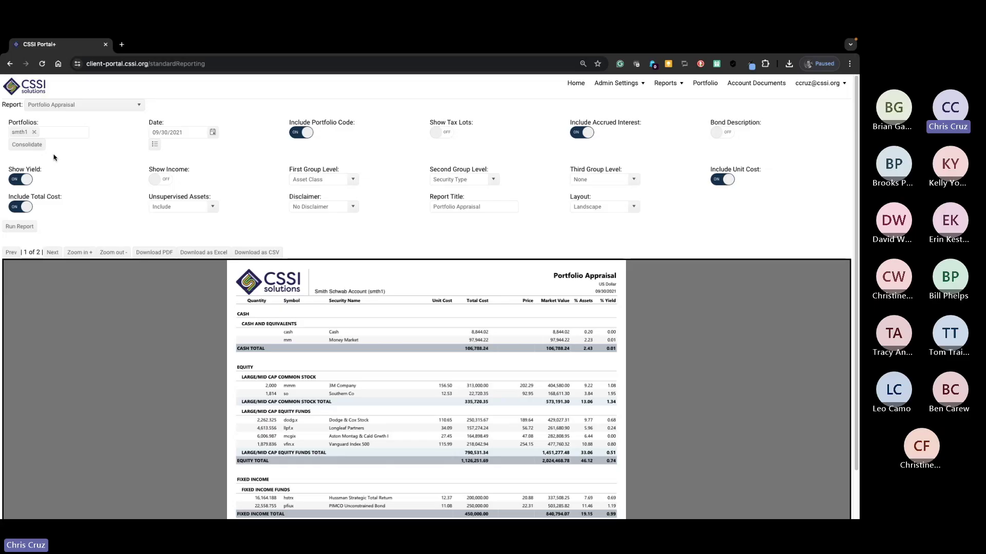
left_click(34, 132)
left_click(44, 131)
type("@")
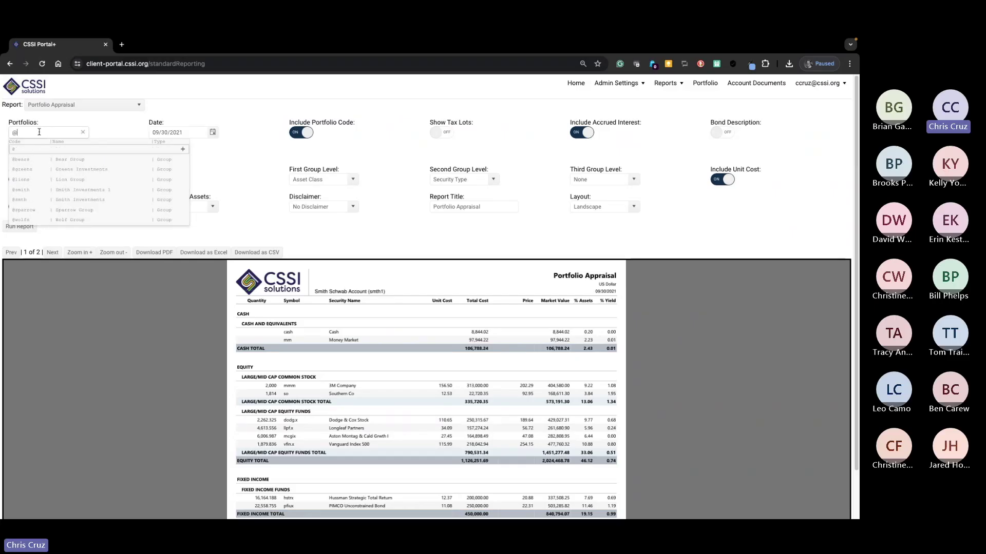
left_click(81, 201)
left_click(21, 227)
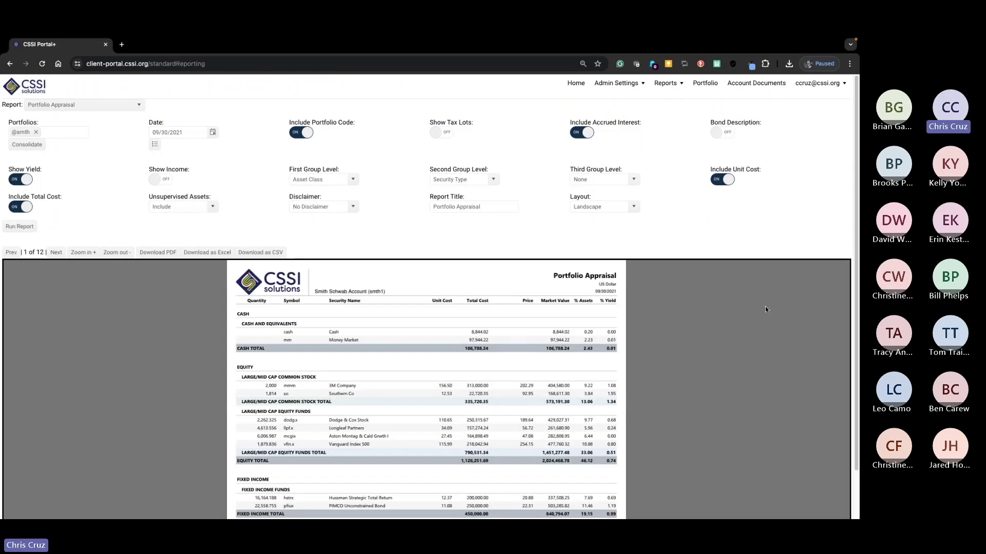
Step: Page forward through the group's Portfolio Appraisal to review the individual account pages up to page 9
scroll(155, 324, "down", 1)
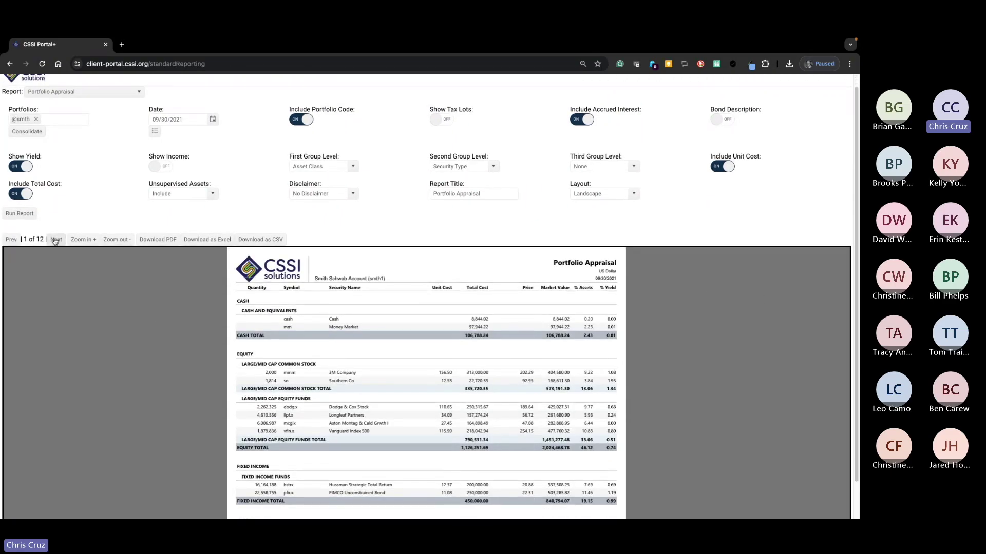
left_click(56, 240)
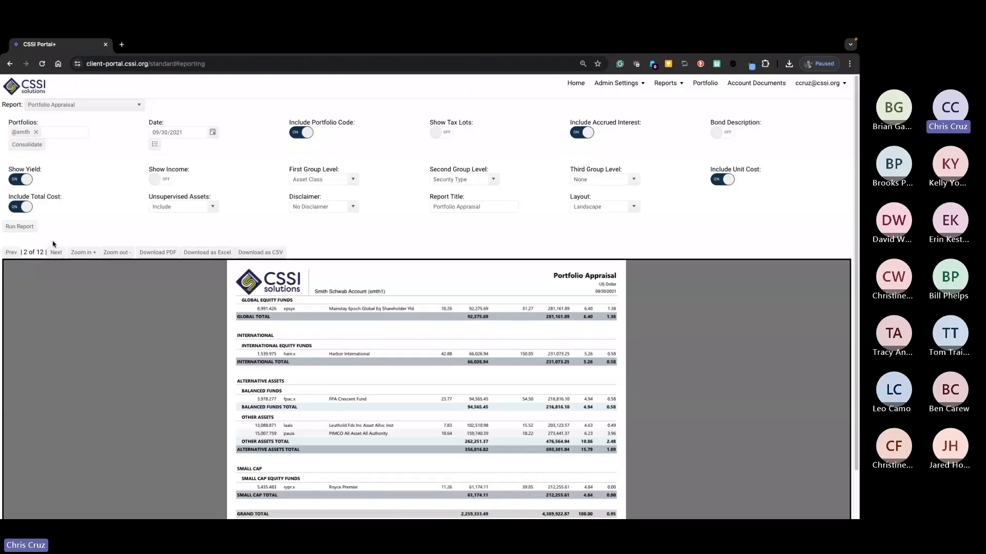
left_click(55, 252)
left_click(54, 252)
left_click(54, 253)
left_click(54, 253)
left_click(54, 252)
left_click(54, 252)
left_click(55, 252)
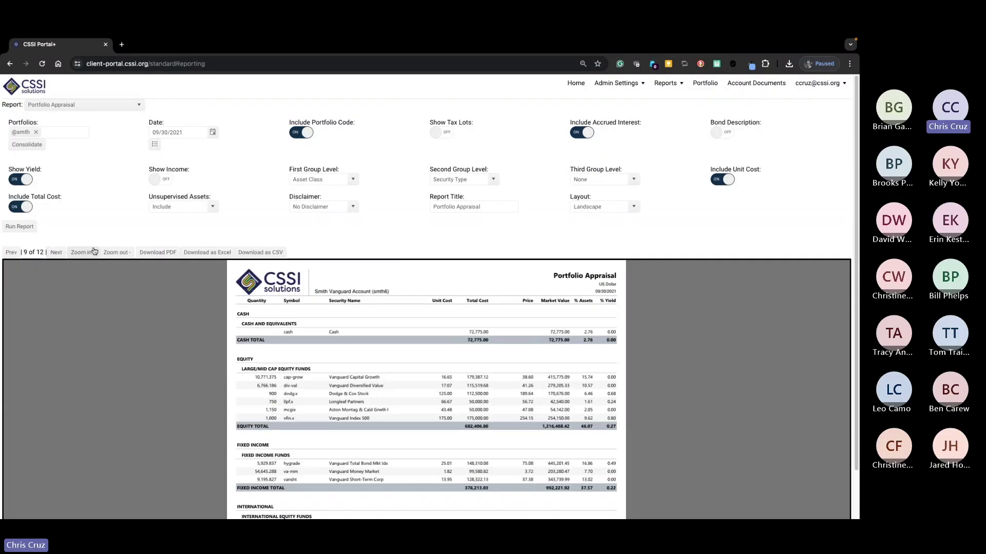
left_click(28, 150)
left_click(20, 226)
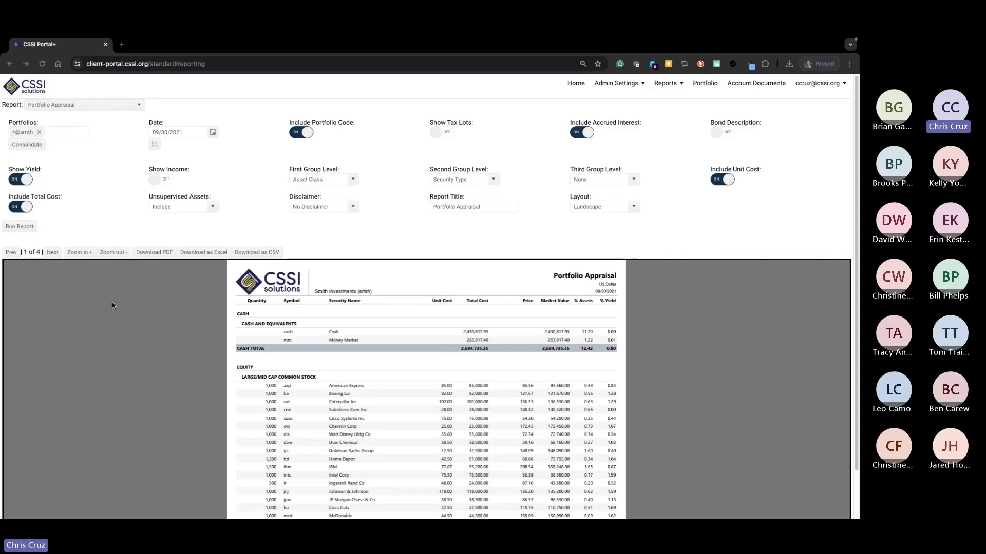
scroll(112, 303, "down", 1)
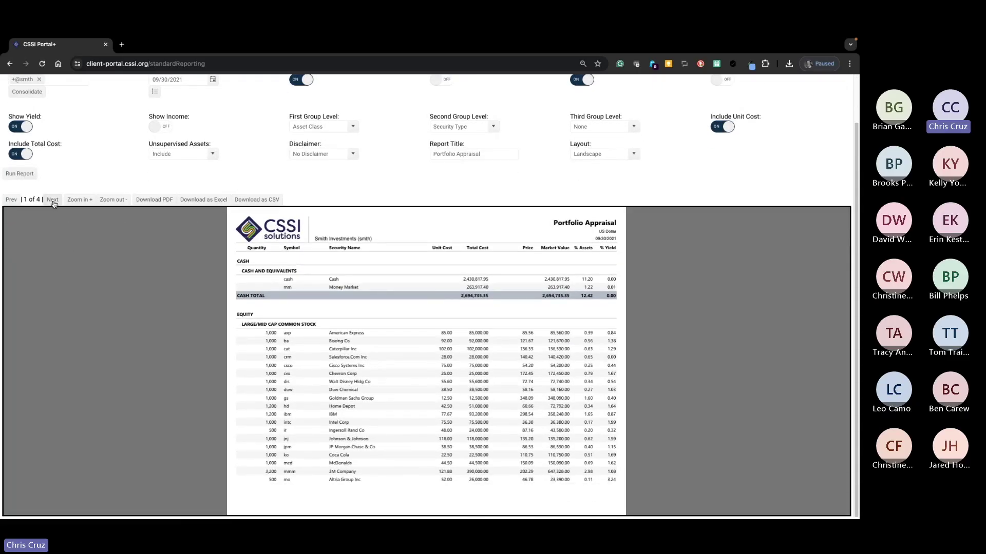
left_click(53, 201)
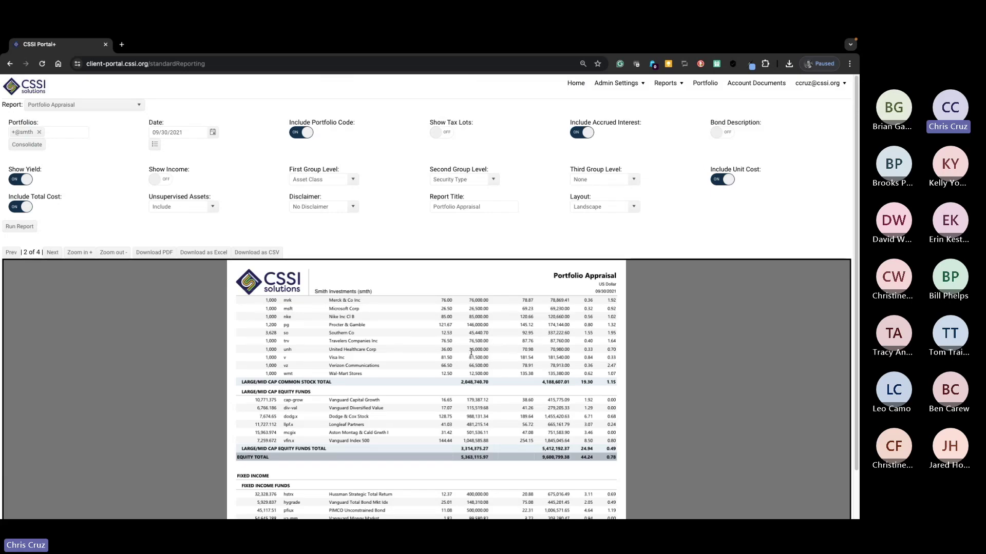
Step: Go to report packaging and examine the reports contained in Package A and the Quarterly Package
mouse_move(666, 88)
left_click(666, 119)
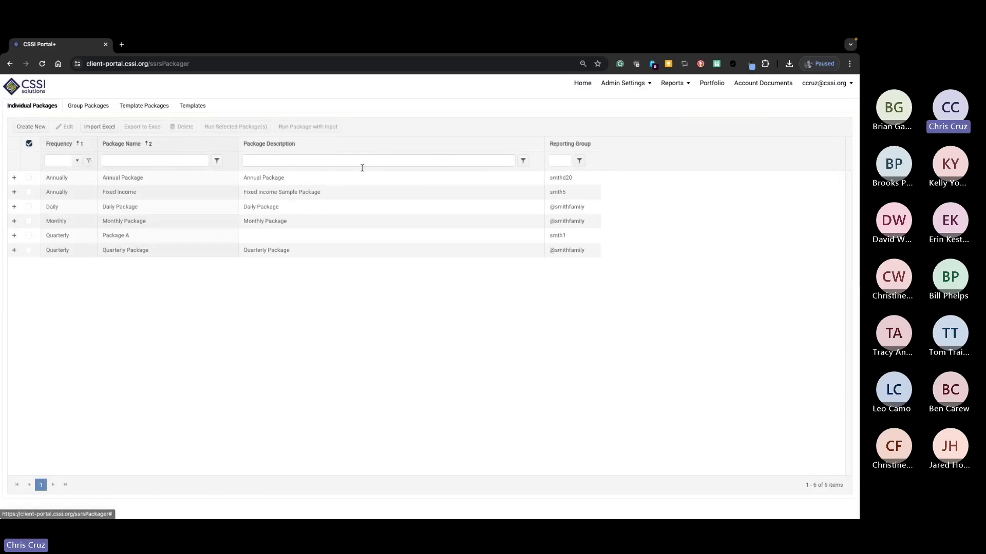
right_click(279, 204)
left_click(26, 243)
left_click(13, 235)
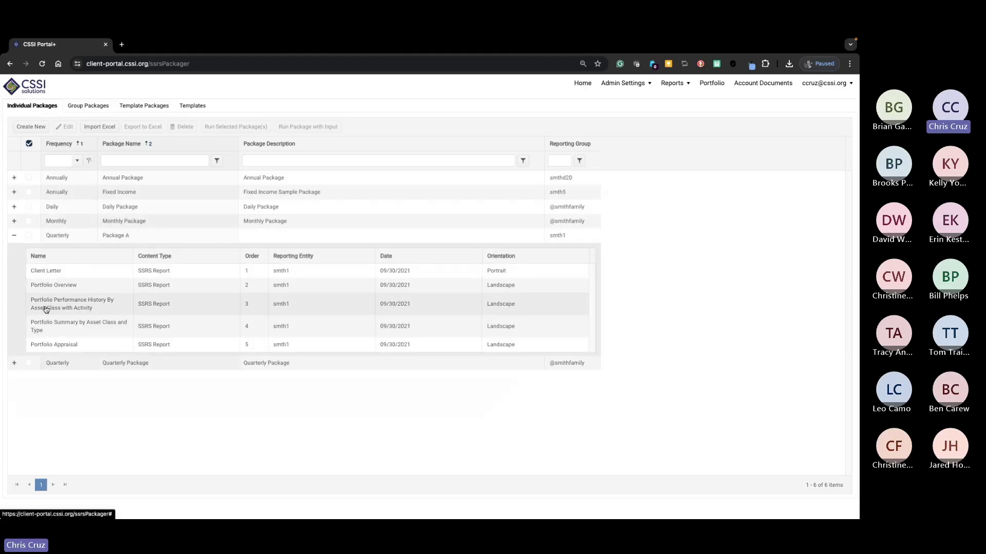
left_click(14, 236)
left_click(15, 251)
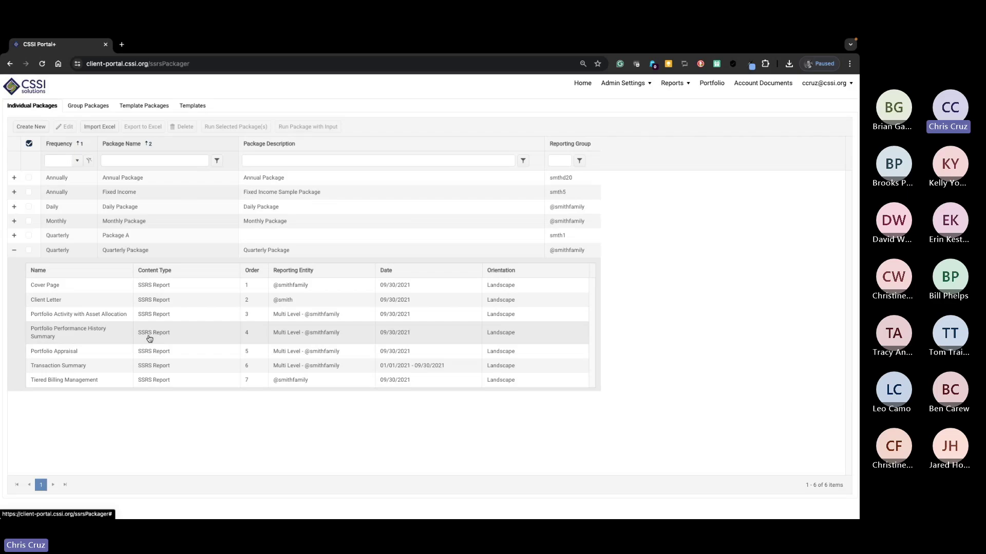
Step: Run the Quarterly Package and dismiss its progress window
left_click(28, 250)
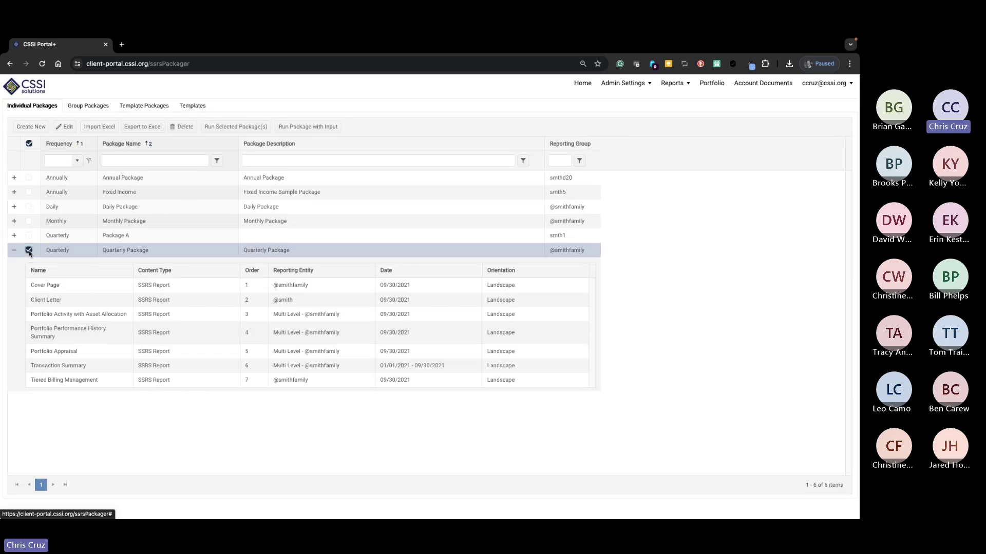
left_click(238, 128)
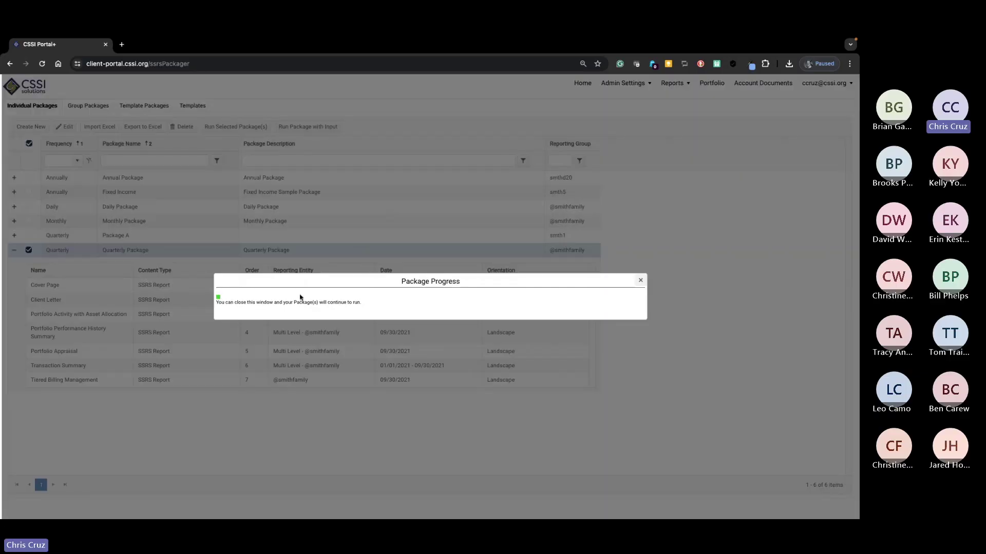
left_click(639, 281)
Step: Go to the package review page and download the first listed Quarterly Package zip to the iCloud Documents folder
left_click(672, 83)
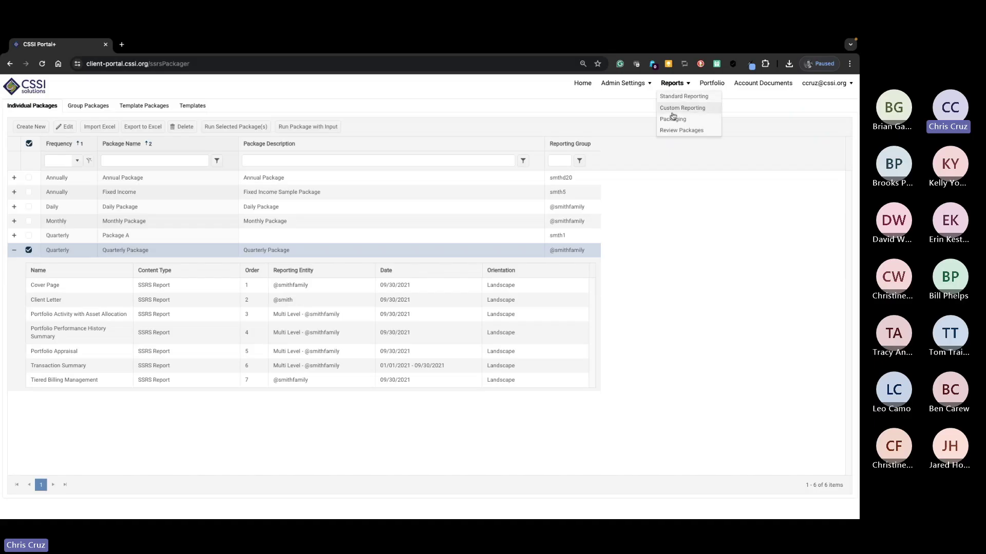
left_click(672, 130)
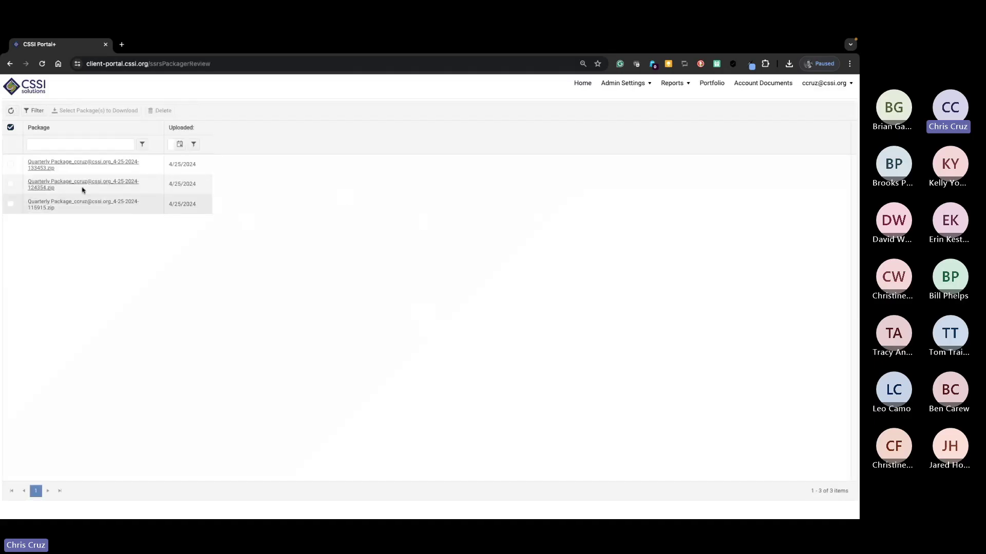
left_click(57, 167)
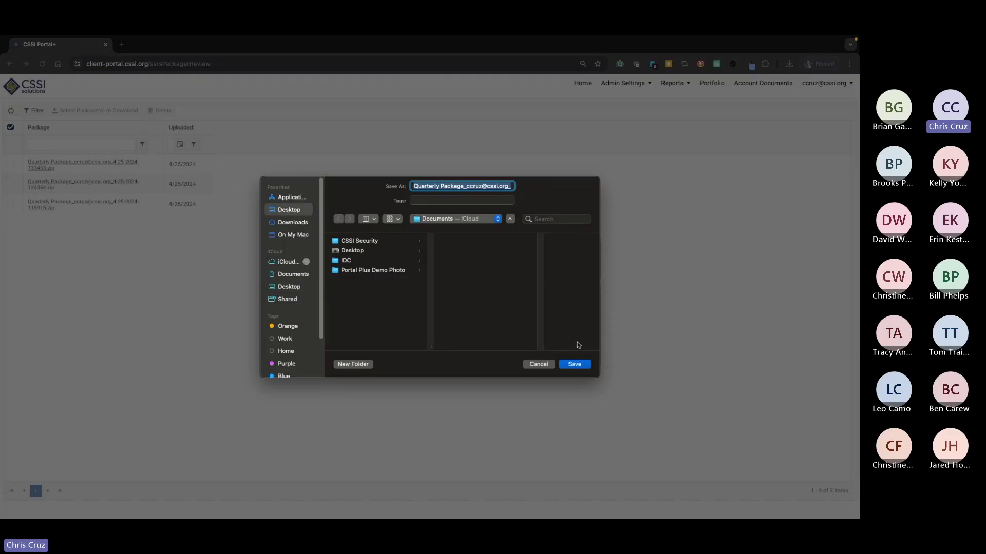
left_click(575, 365)
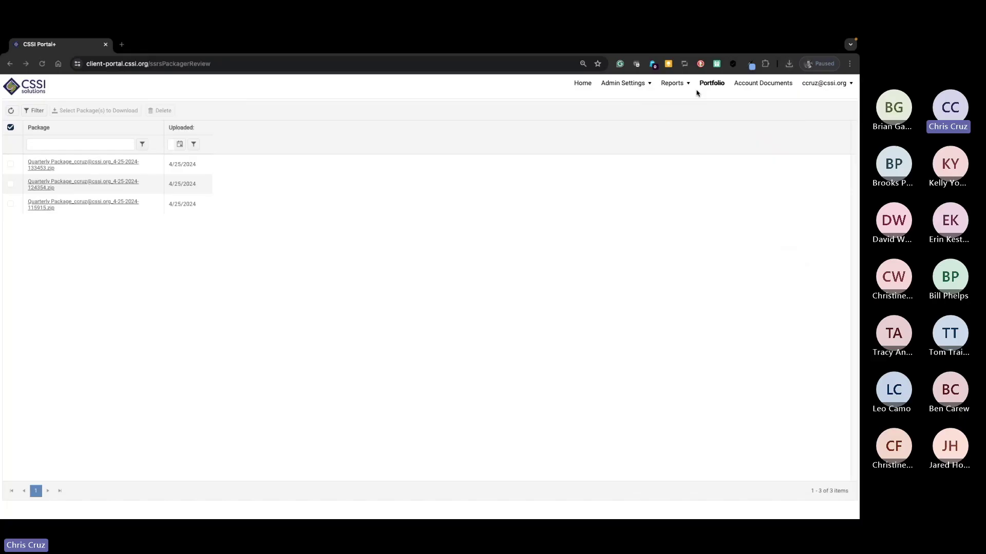
Step: Switch to the desktop, extract the downloaded Quarterly Package zip and open its PDF at the client letter in Preview
key("ctrl+Left")
double_click(832, 269)
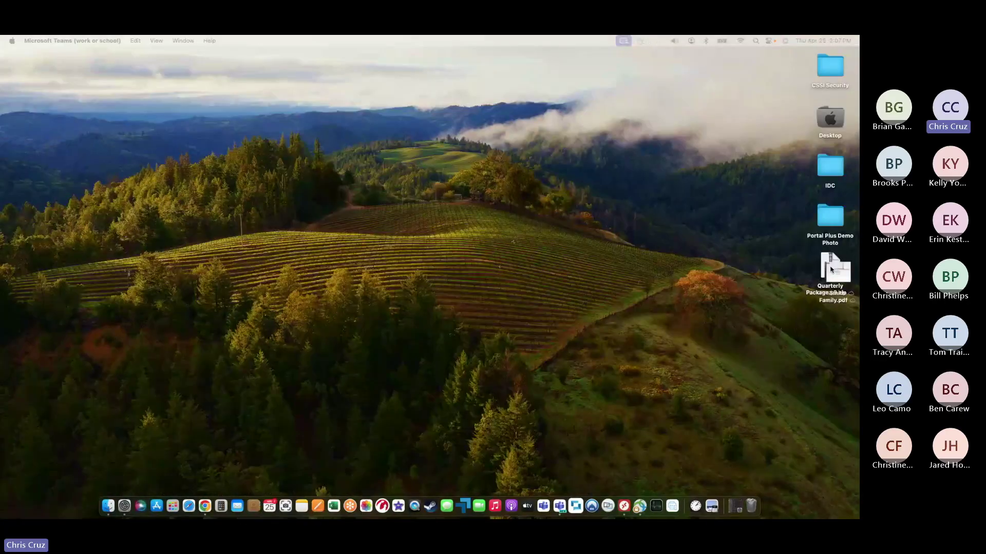
double_click(834, 273)
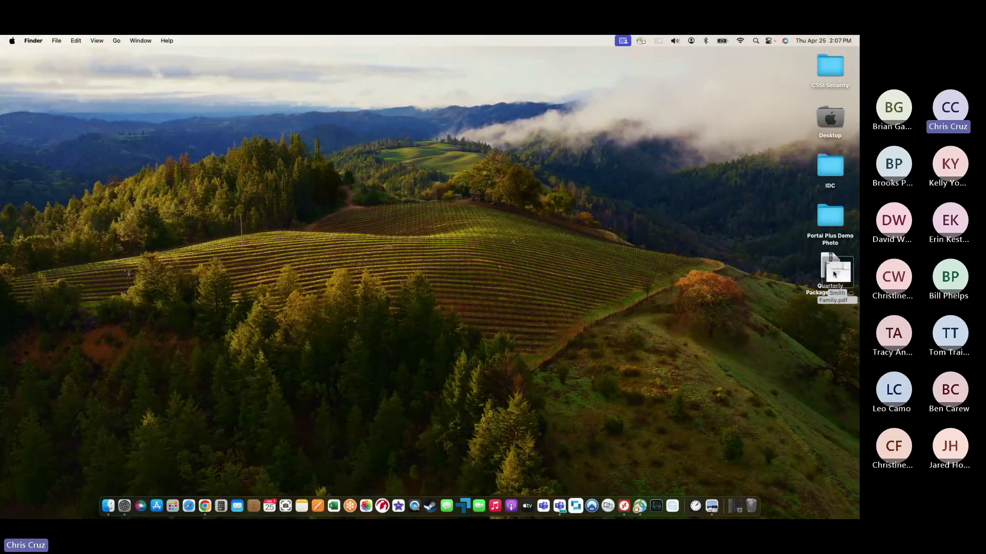
scroll(349, 274, "down", 10)
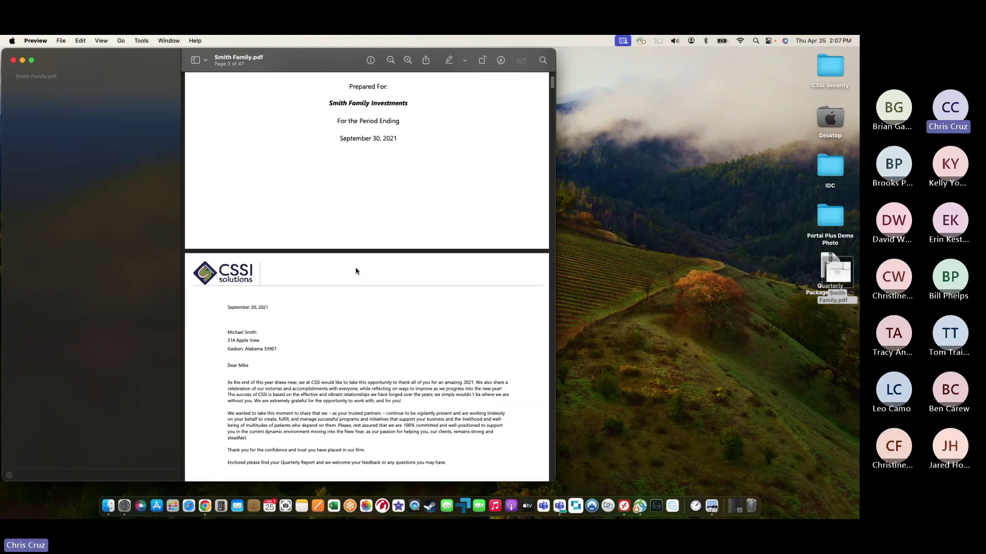
Step: Look through the PDF's client letter, portfolio activity and performance history pages, and return to the browser portal
scroll(357, 270, "down", 10)
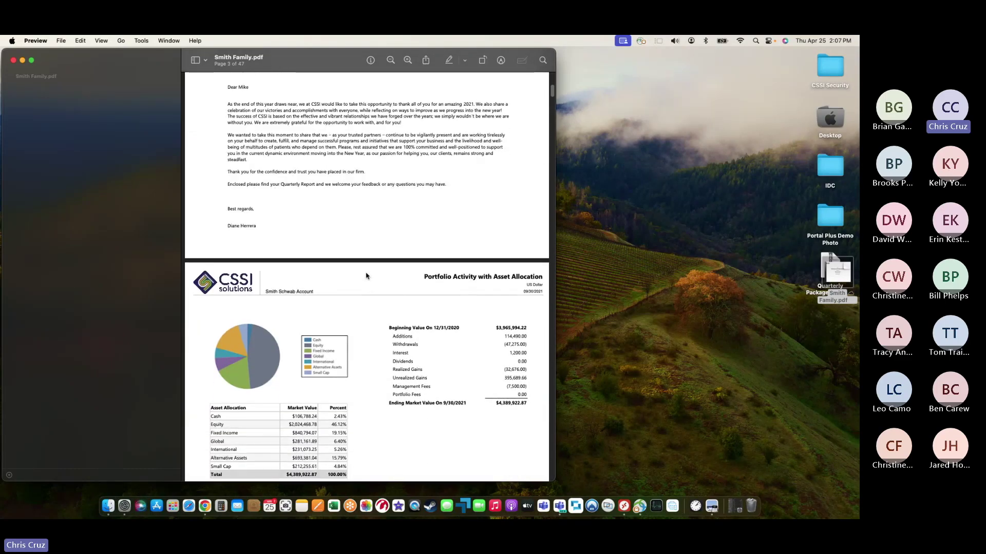
scroll(366, 276, "down", 8)
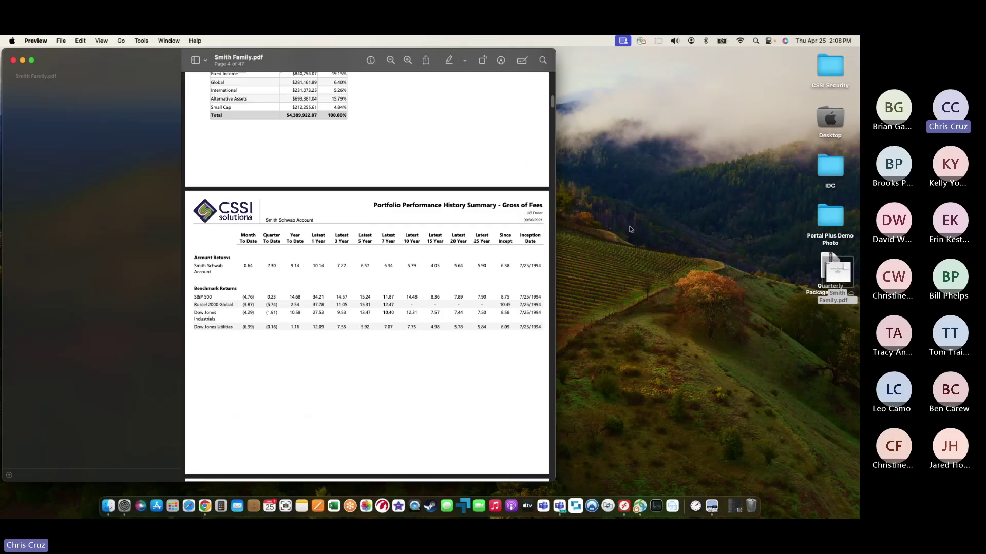
key("ctrl+Right")
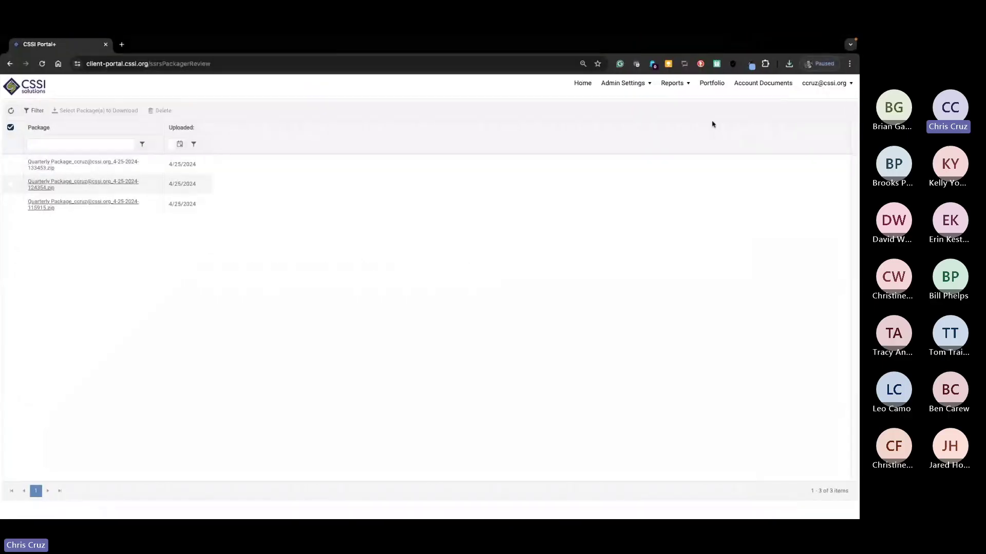
Step: Open the account documents page, search the households for "smith" and select Smith Investments for the statements list
left_click(750, 85)
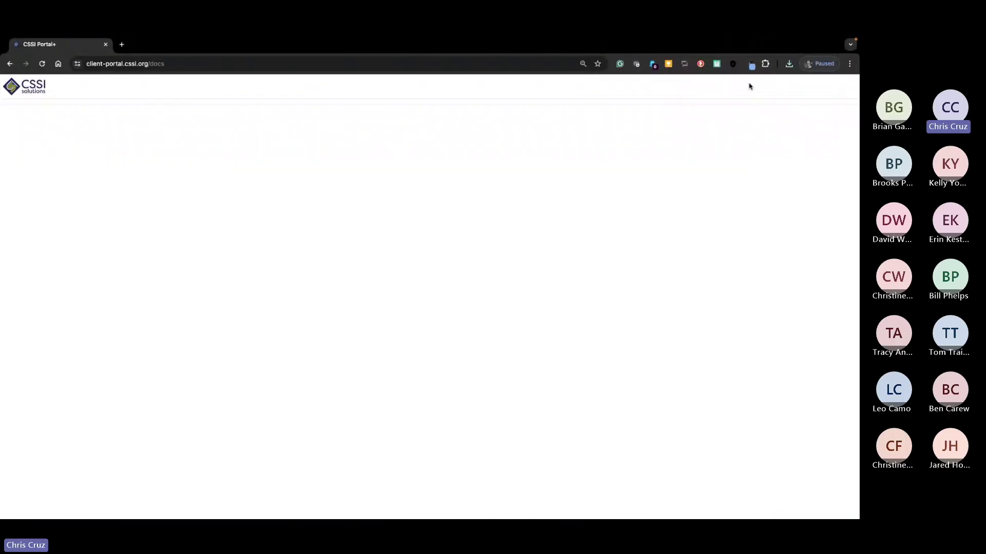
left_click(458, 122)
type("smth")
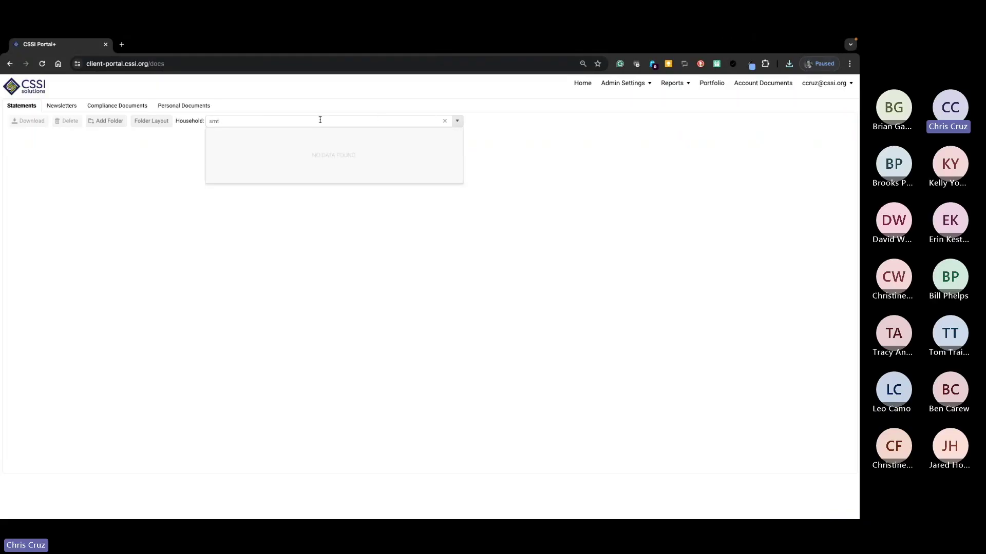
key("BackSpace")
key("super+a")
right_click(361, 119)
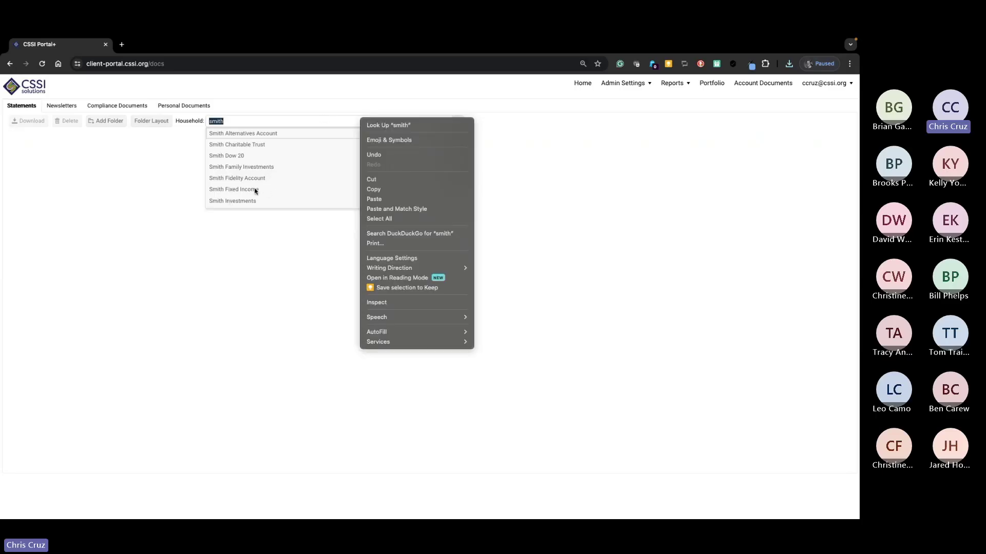
left_click(243, 201)
left_click(242, 202)
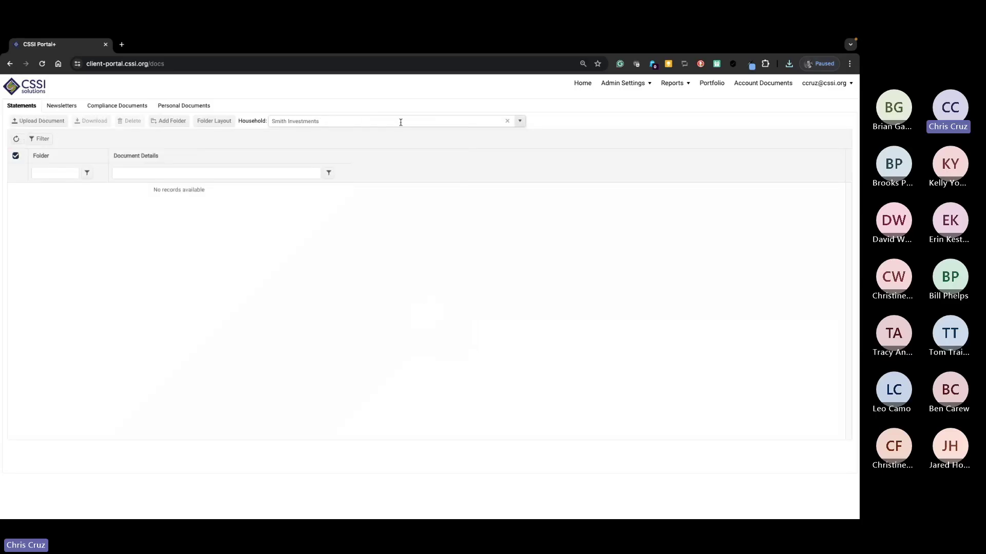
Step: Change the household of the statements list to Smith Schwab Account
left_click(520, 121)
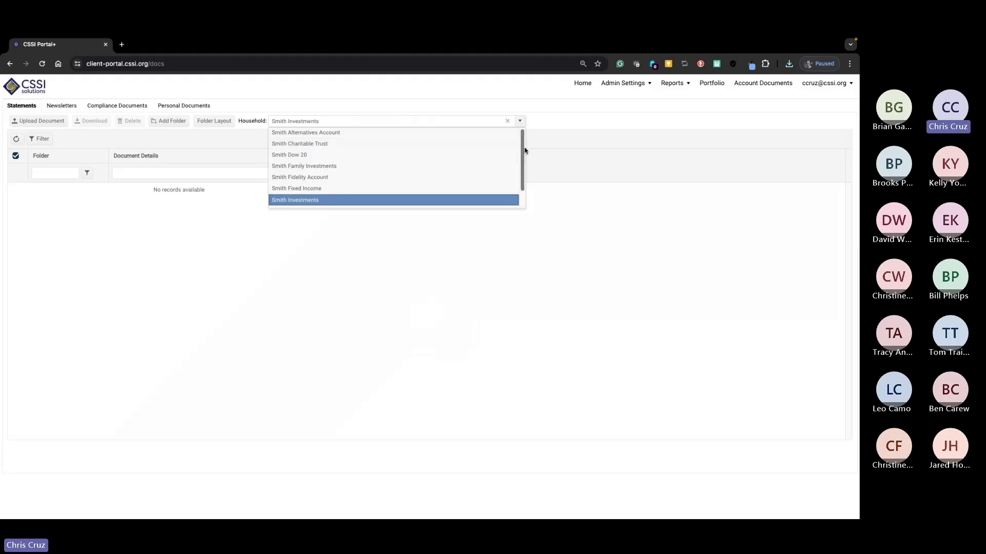
scroll(524, 150, "down", 2)
left_click(368, 191)
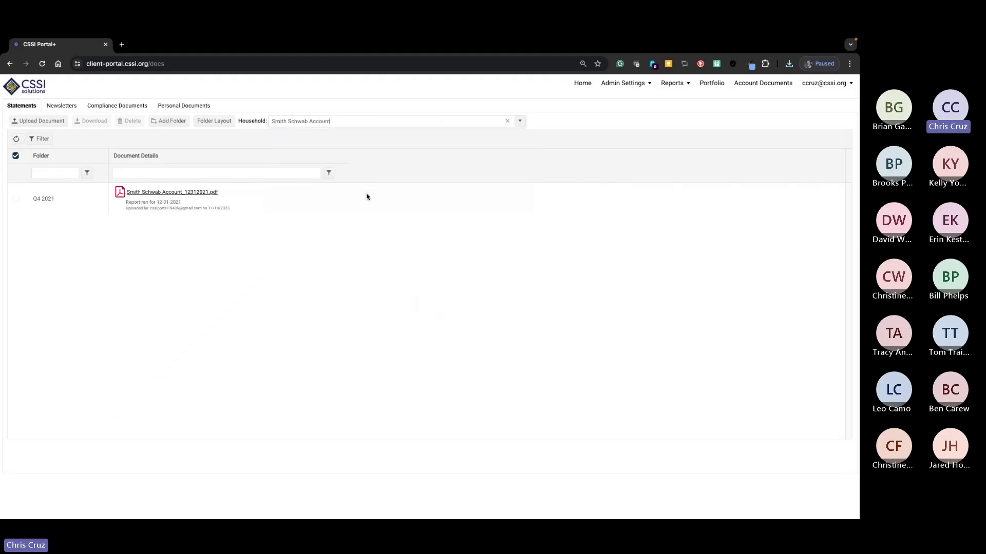
Step: Open the Q4 2021 statement PDF and look through its cover and portfolio history pages
left_click(171, 193)
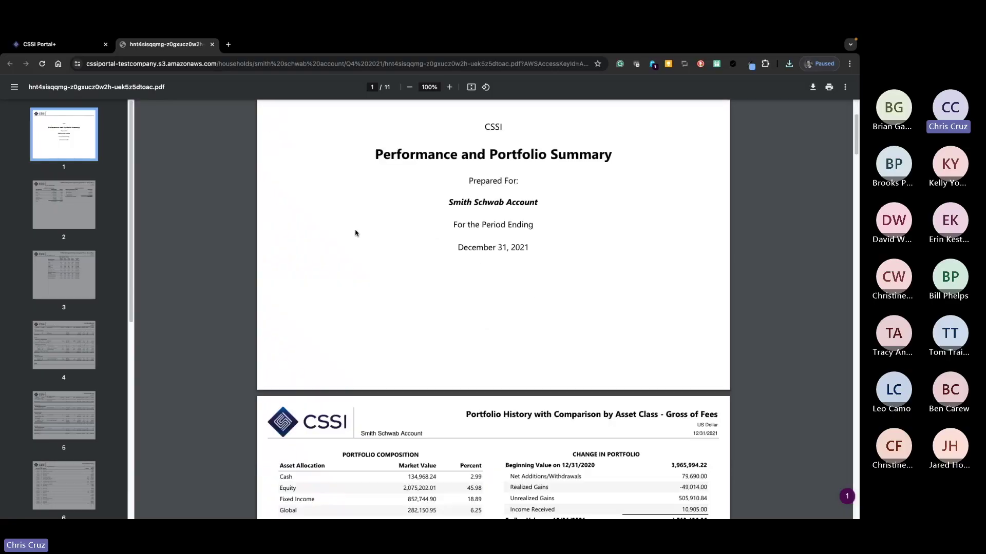
scroll(355, 233, "down", 4)
scroll(357, 230, "down", 5)
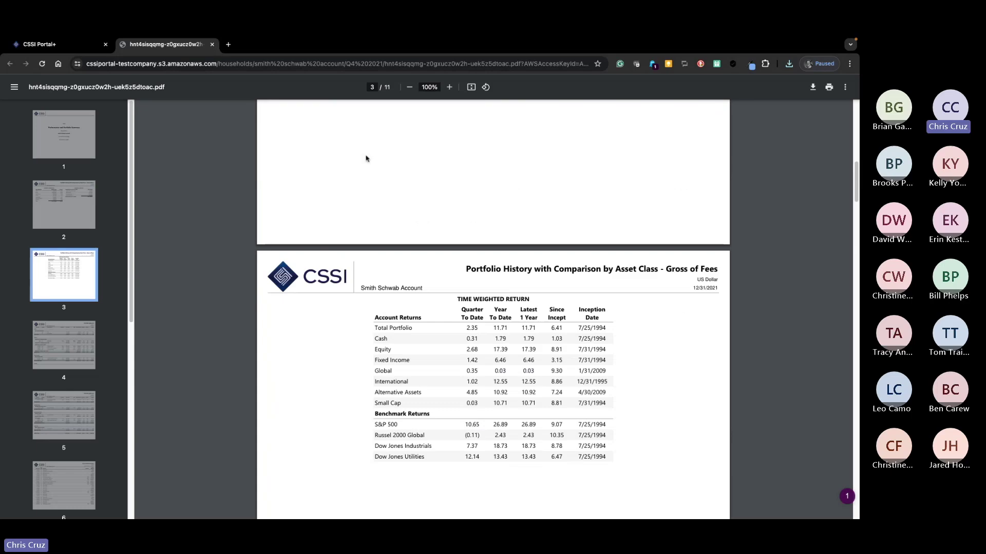
Step: Switch to the slide presentation and advance to the Portal+ Reporting slide
key("alt+Tab")
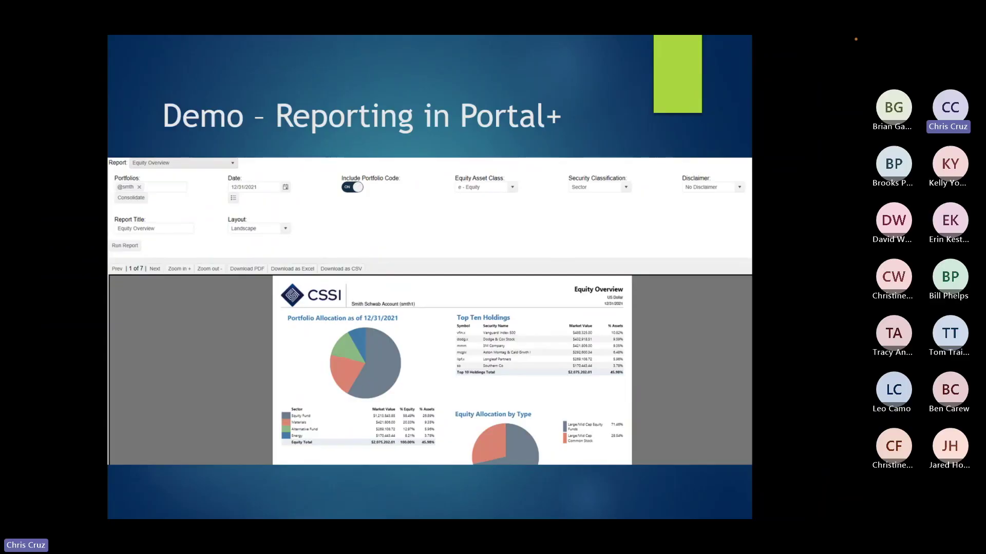
key("Right")
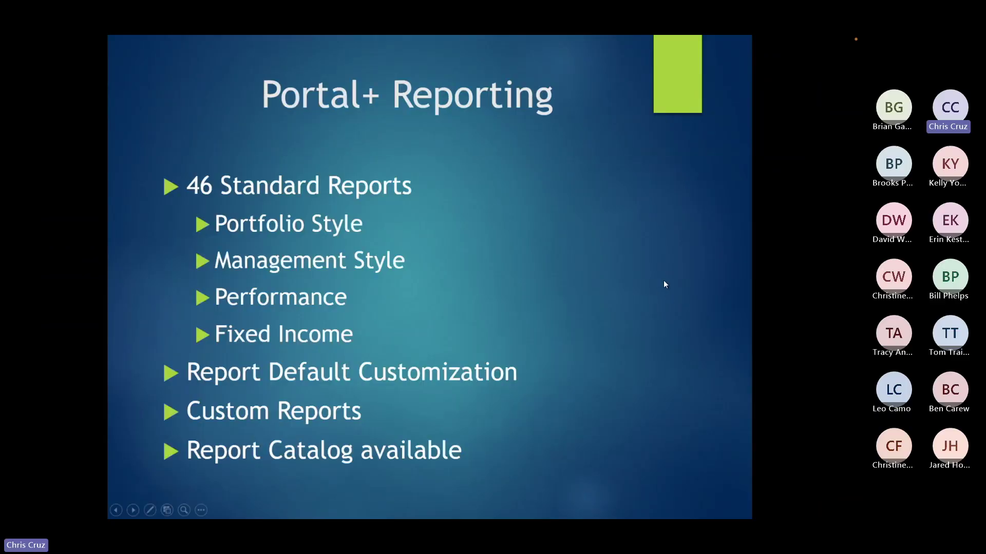
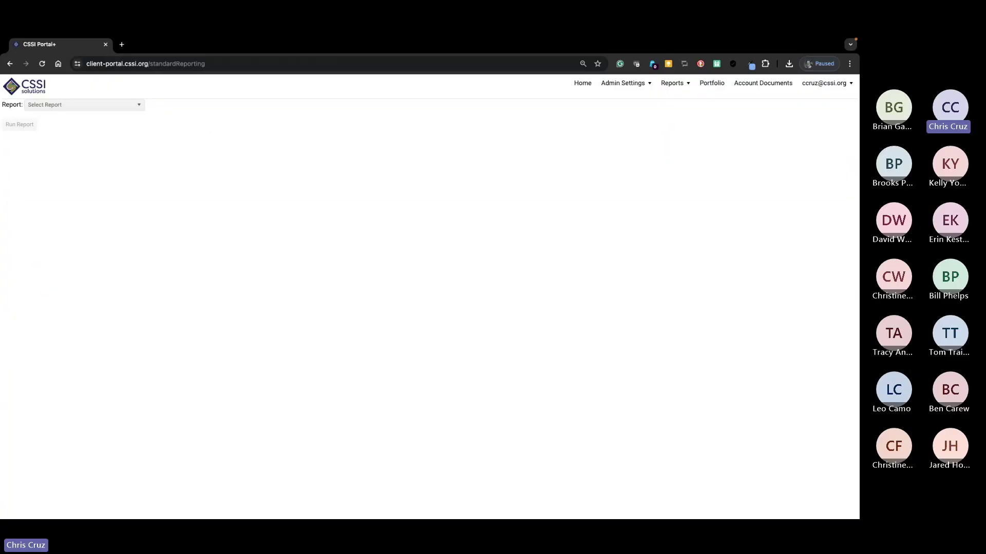
Step: Run the Portfolio Appraisal standard report for the Smith Schwab Account portfolio
left_click(137, 105)
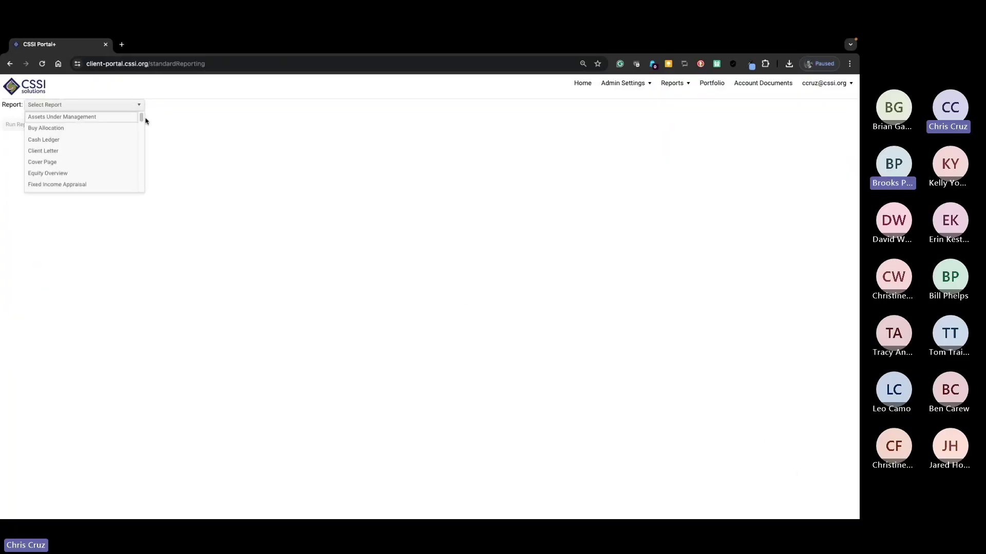
left_click_drag(140, 115, 131, 155)
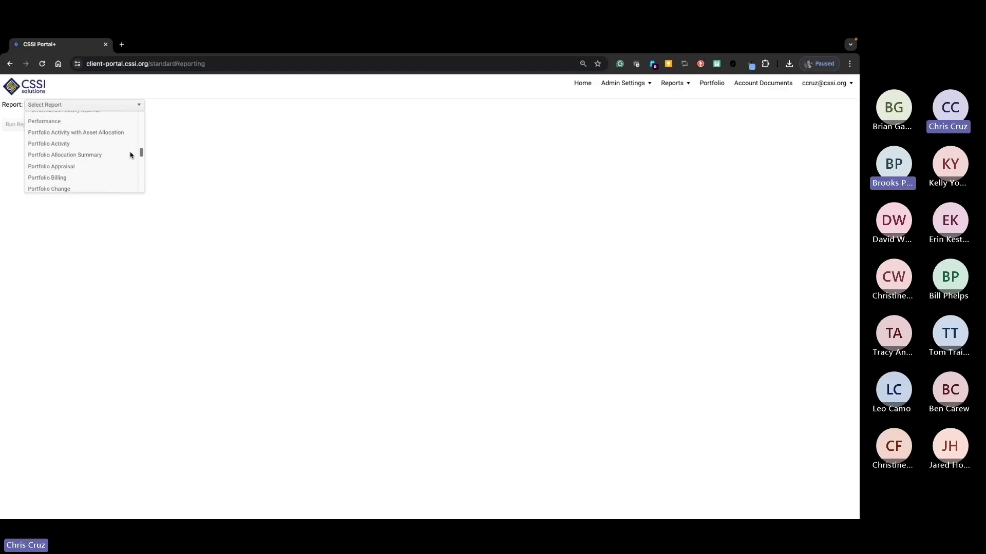
left_click(89, 171)
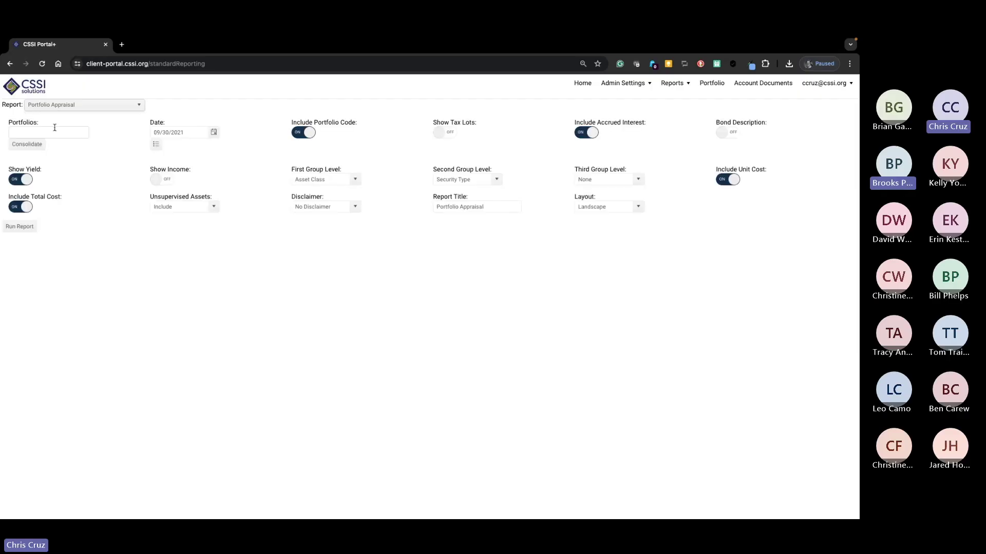
left_click(55, 132)
type("smth")
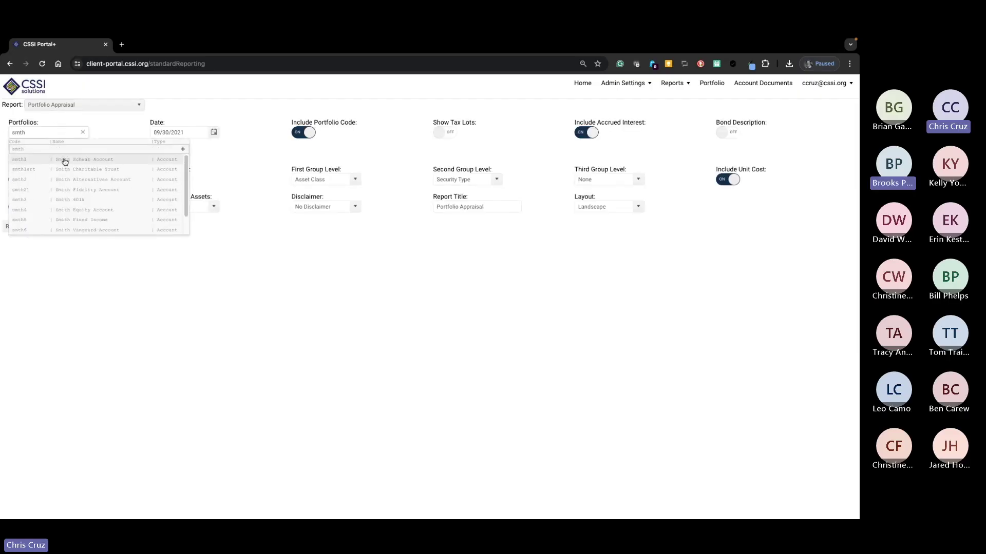
left_click(64, 162)
left_click(20, 226)
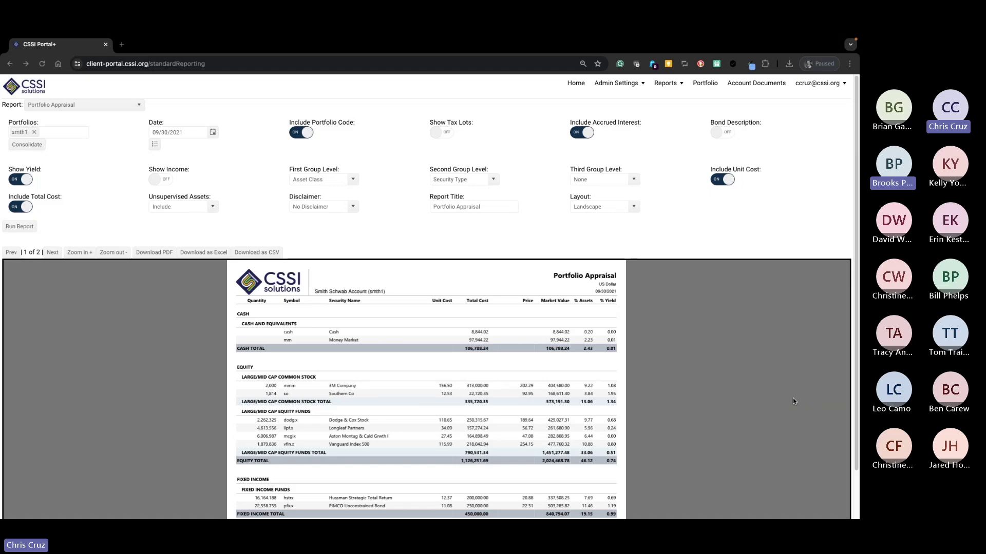
scroll(631, 340, "down", 1)
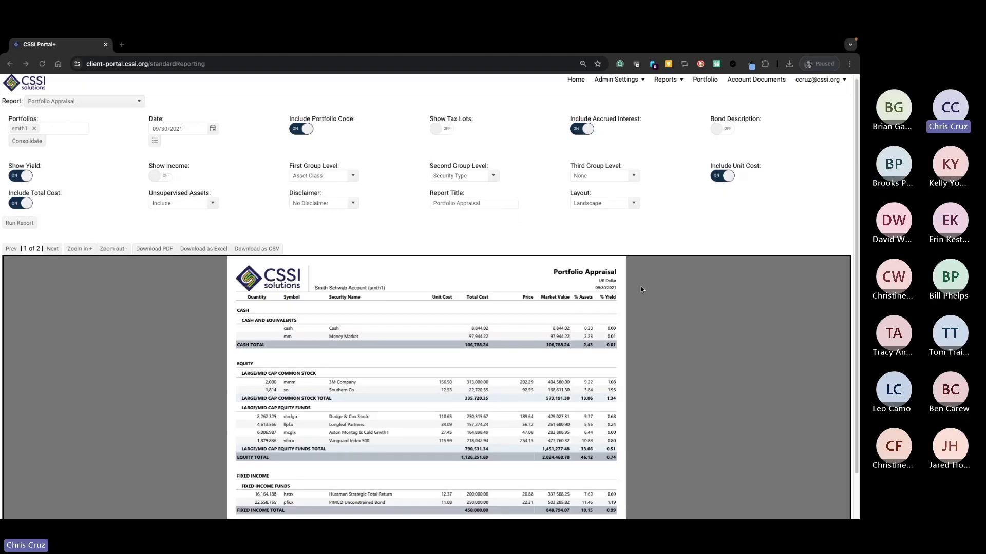
left_click(140, 103)
scroll(140, 144, "down", 3)
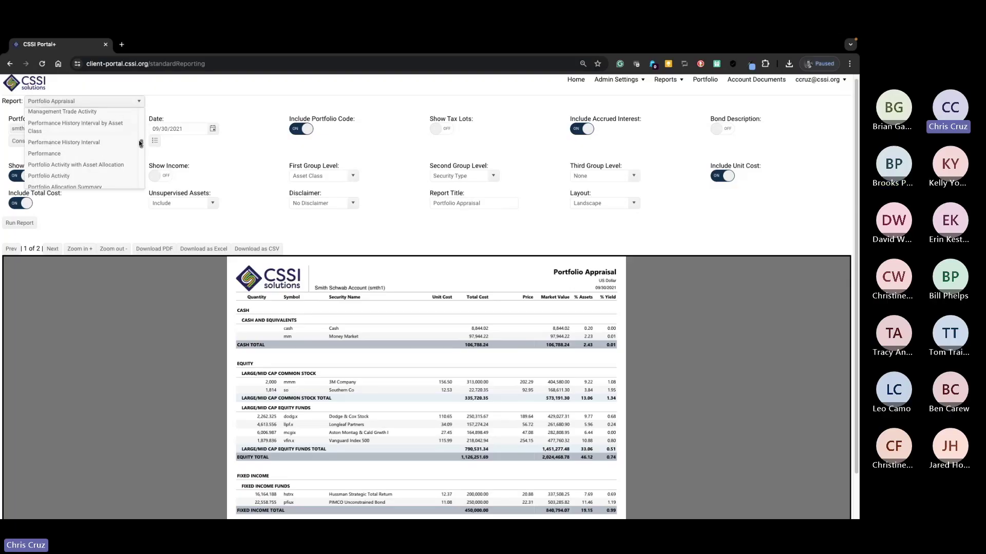
left_click_drag(141, 145, 144, 124)
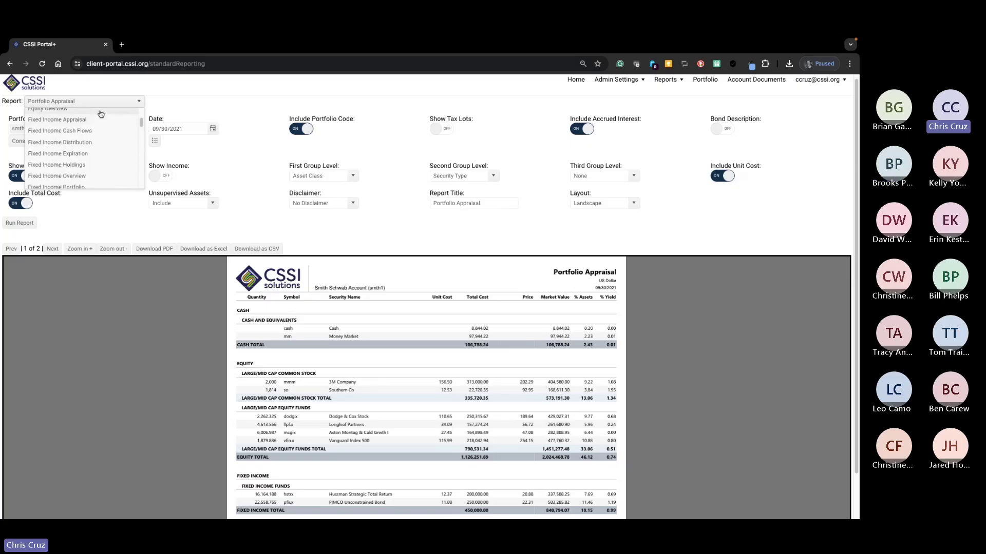
left_click(101, 110)
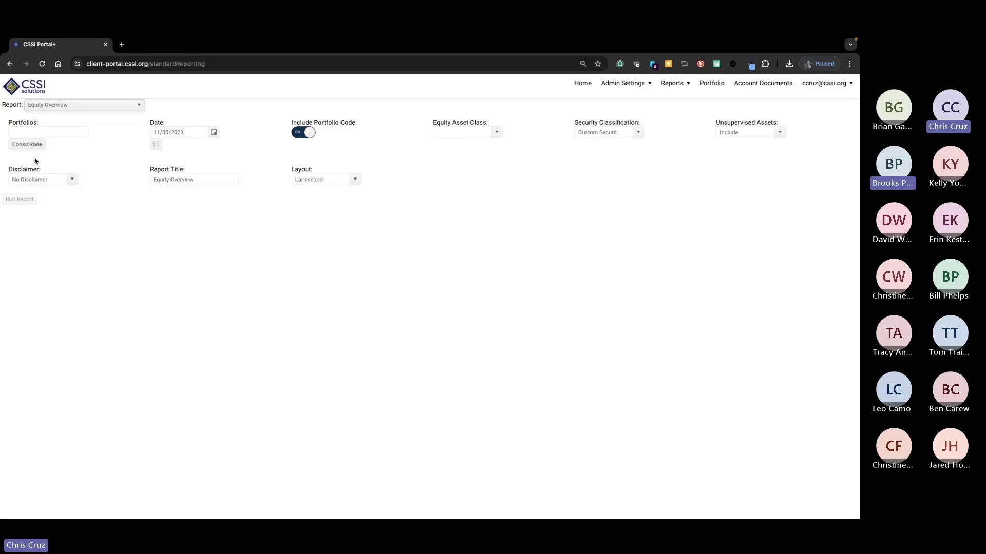
left_click(40, 132)
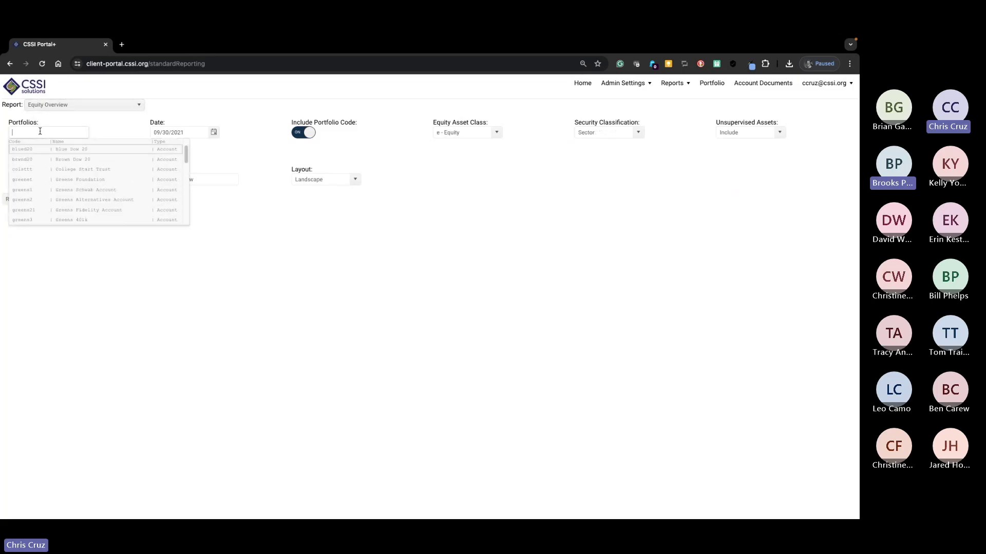
type("@")
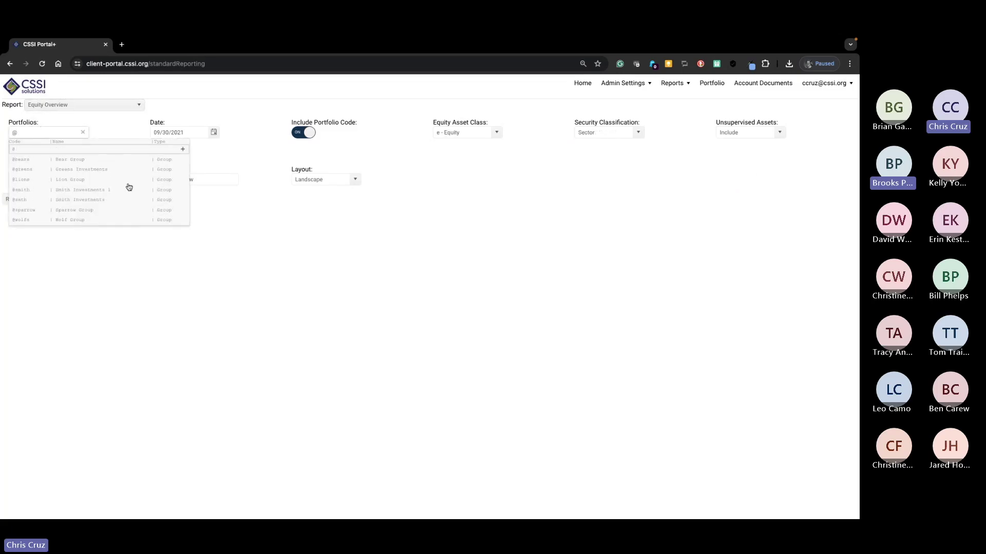
left_click(48, 200)
left_click(26, 145)
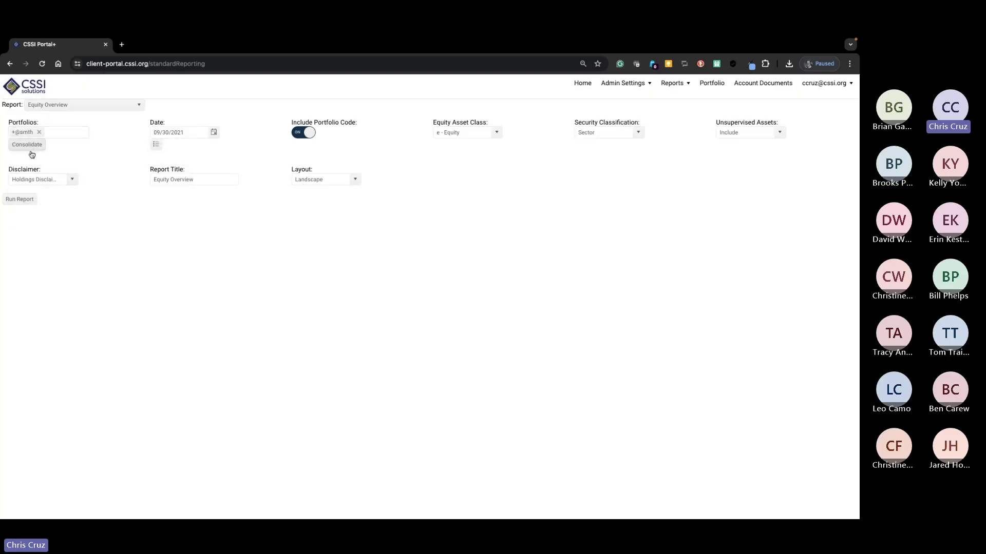
left_click(19, 199)
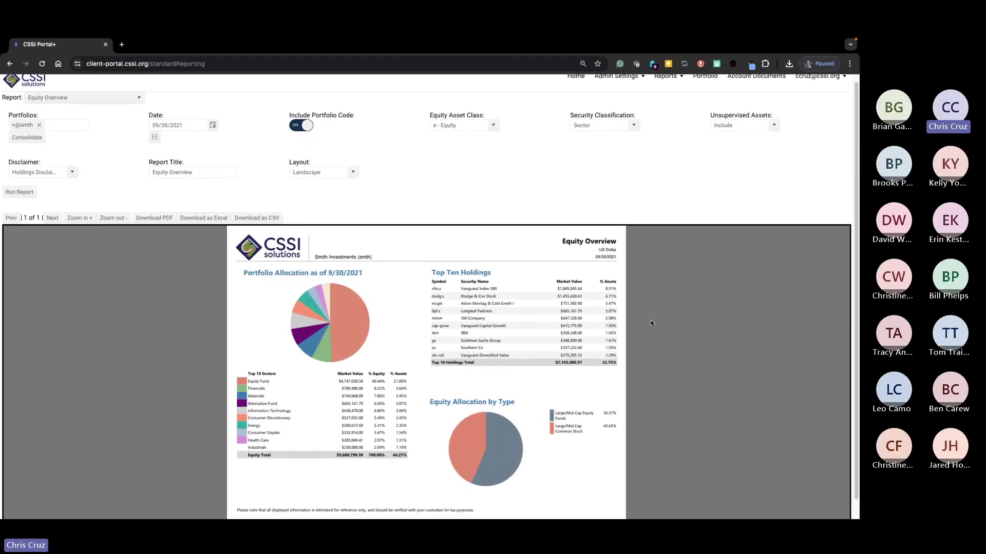
scroll(651, 320, "down", 1)
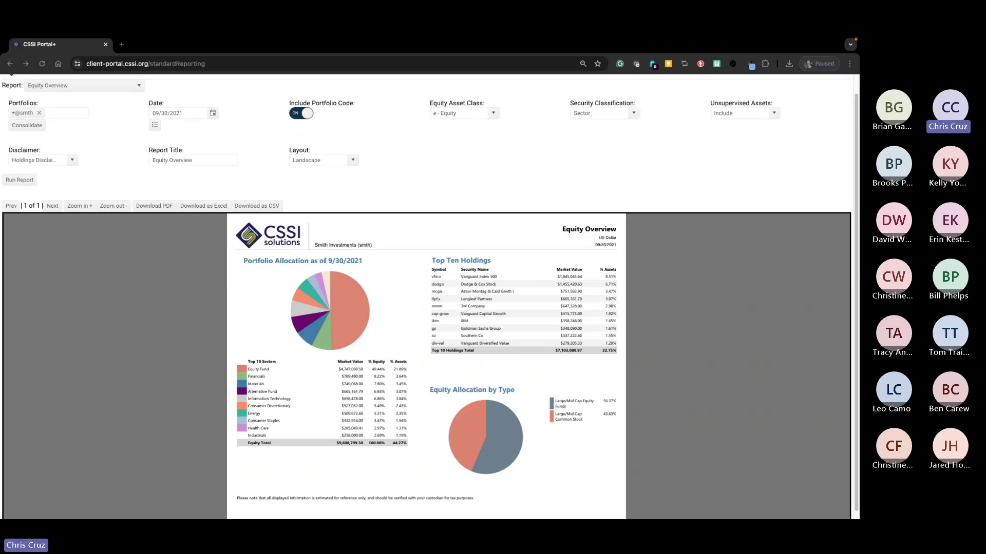
left_click(139, 88)
left_click_drag(141, 102, 137, 160)
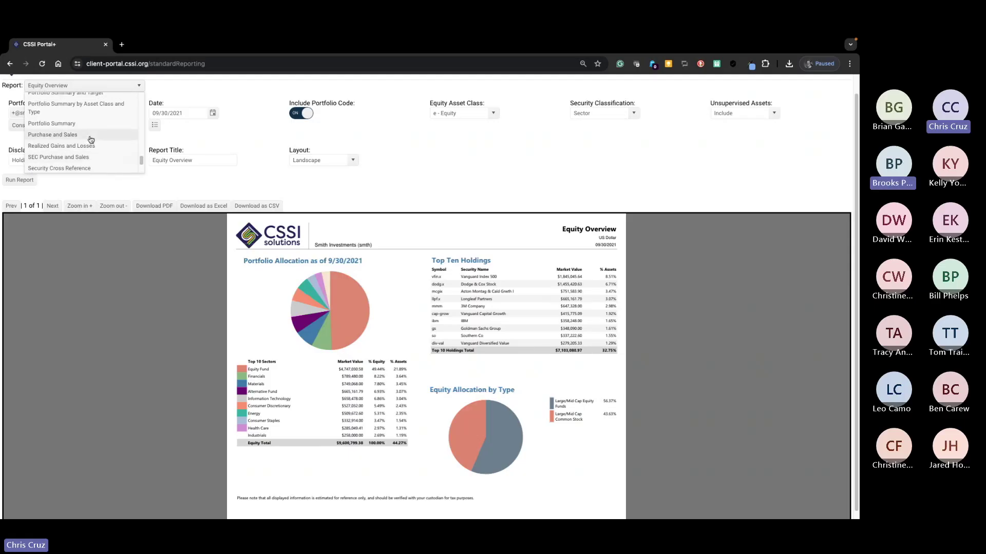
left_click(123, 134)
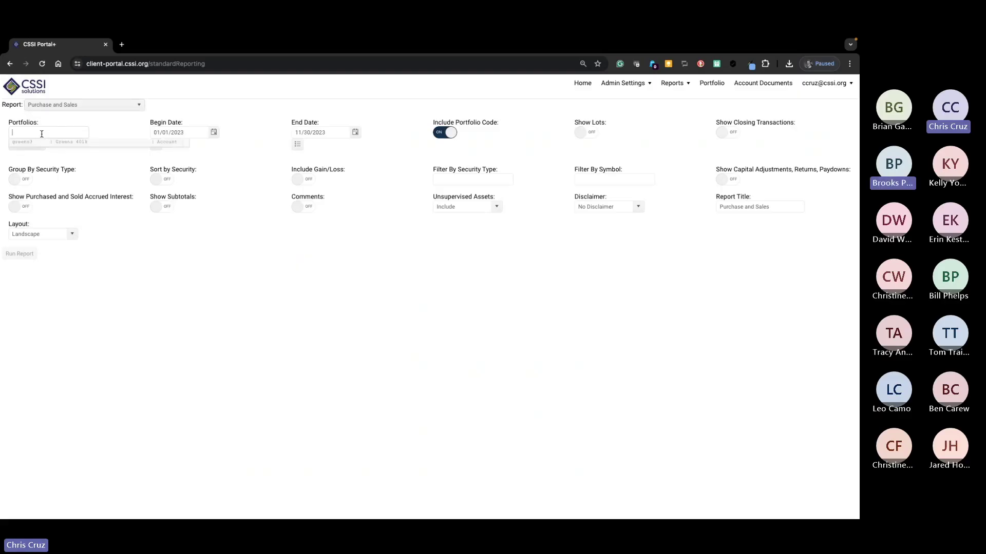
left_click(41, 134)
type("smith")
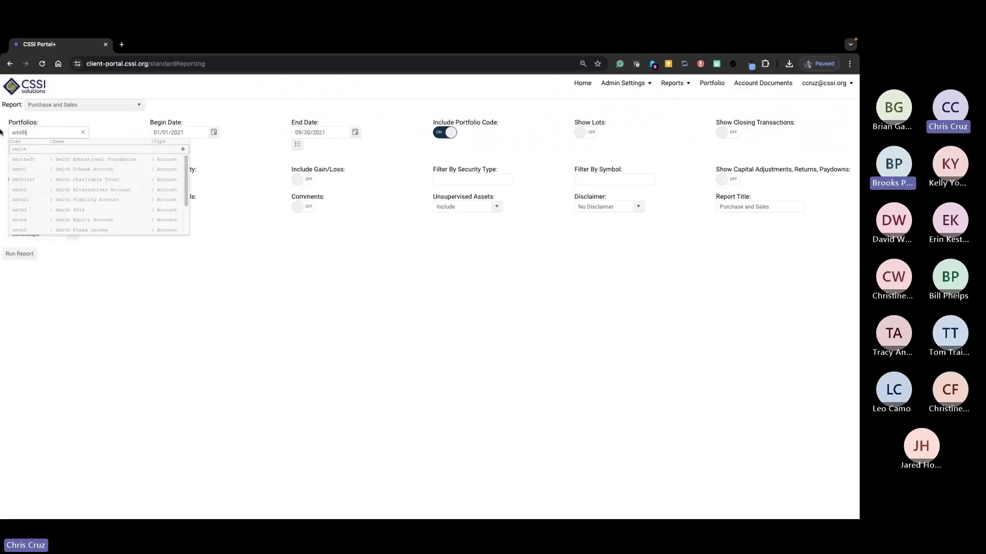
key("BackSpace")
type("@")
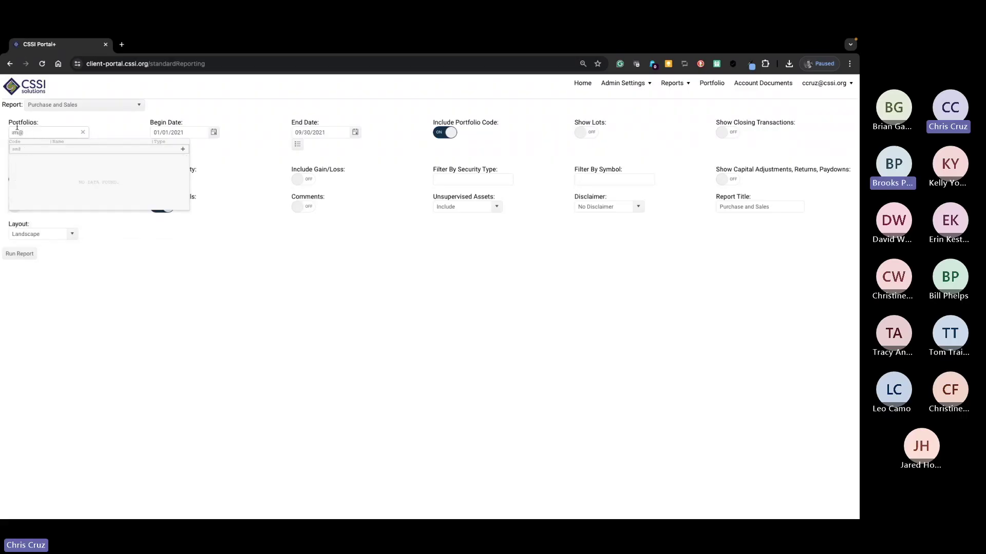
key("BackSpace")
key("BackSpace")
key("BackSpace")
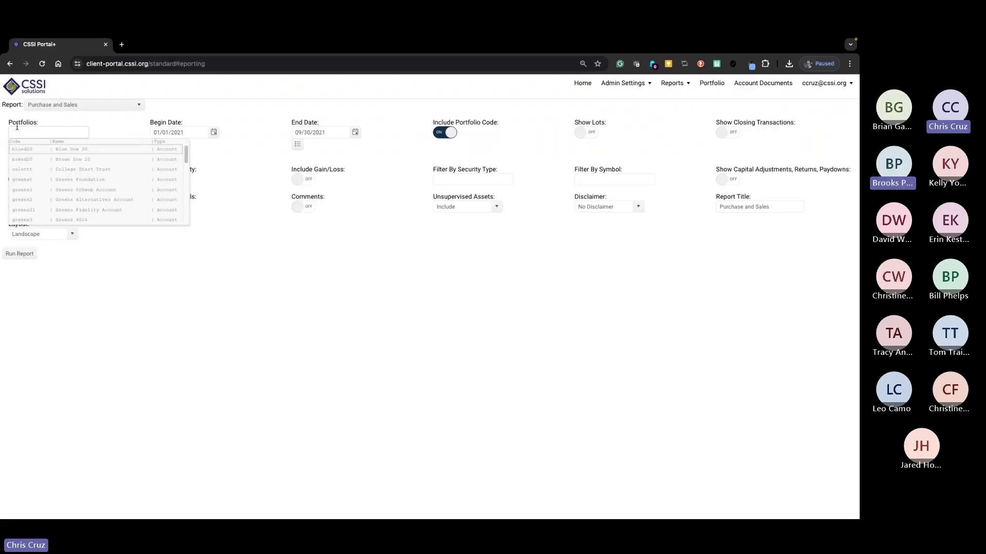
type("@")
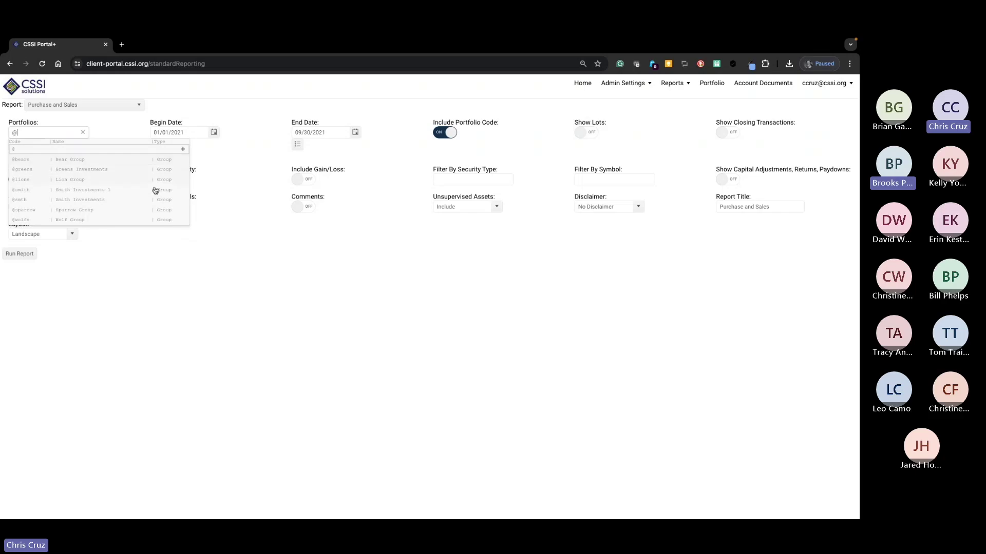
left_click(65, 200)
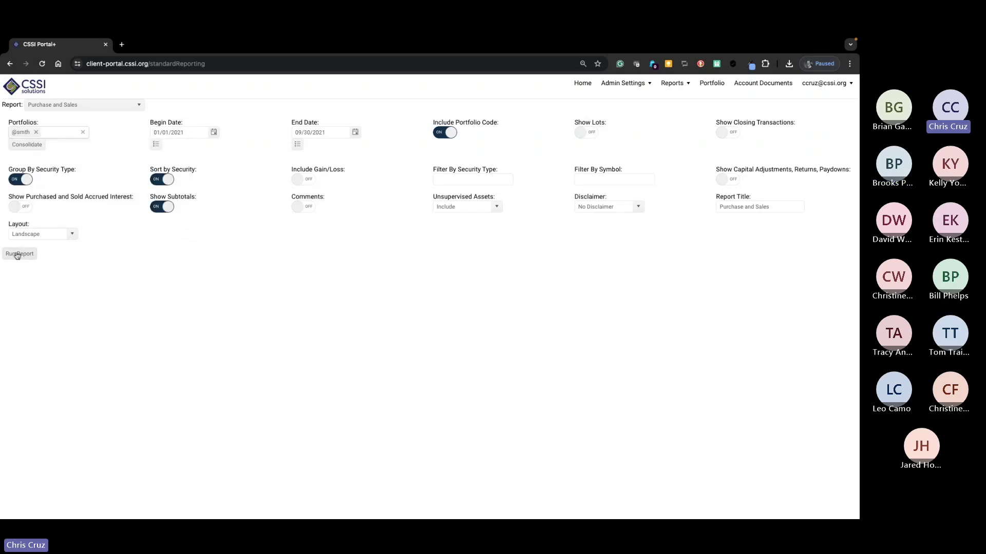
Step: Consolidate the Smith Investments group's portfolios, run the Purchase and Sales report, and look over its first page
left_click(29, 148)
left_click(31, 254)
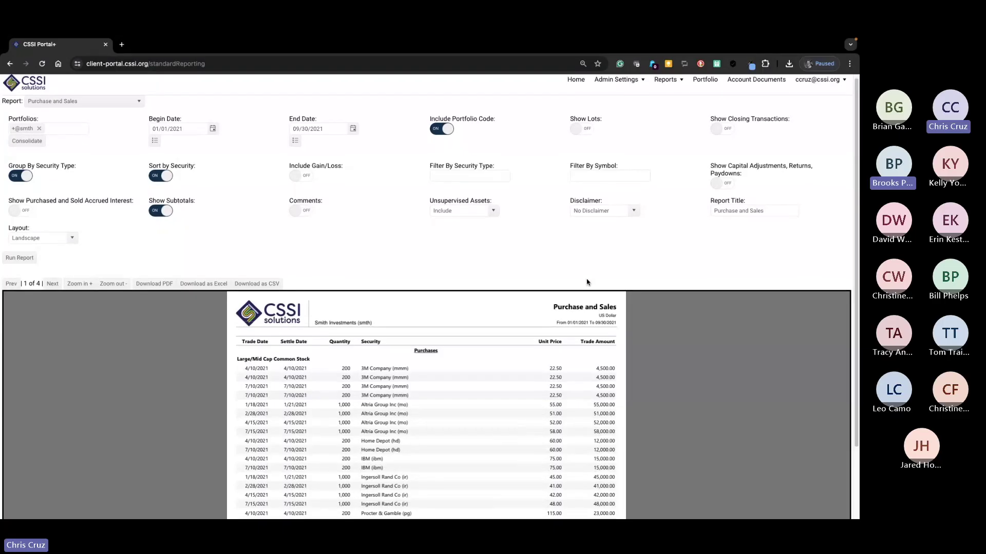
scroll(587, 282, "down", 1)
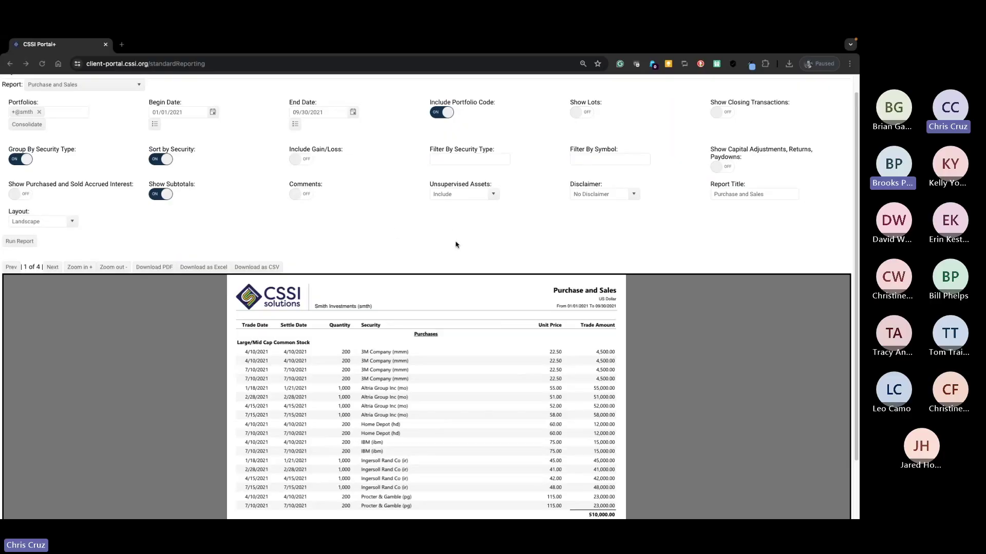
scroll(476, 276, "down", 1)
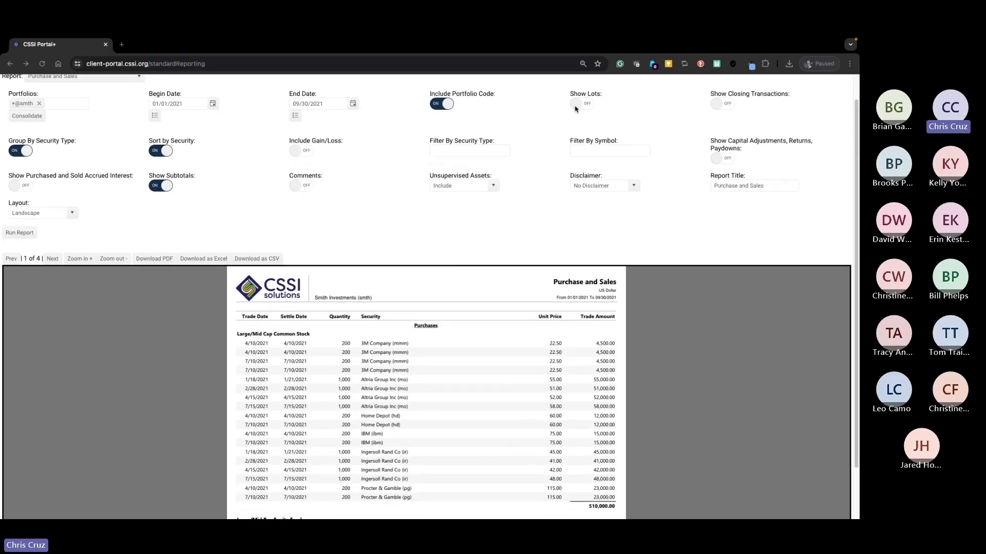
scroll(97, 140, "up", 1)
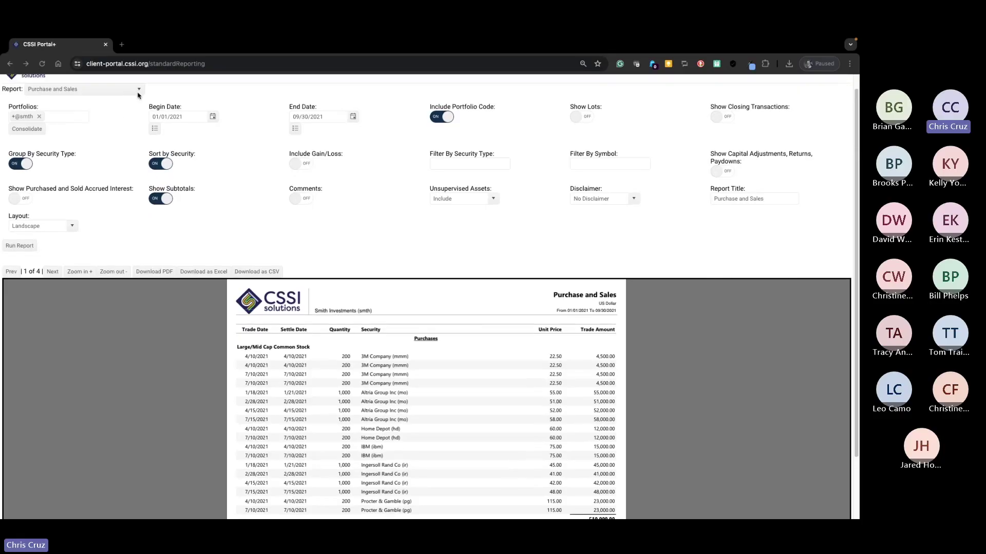
left_click(137, 91)
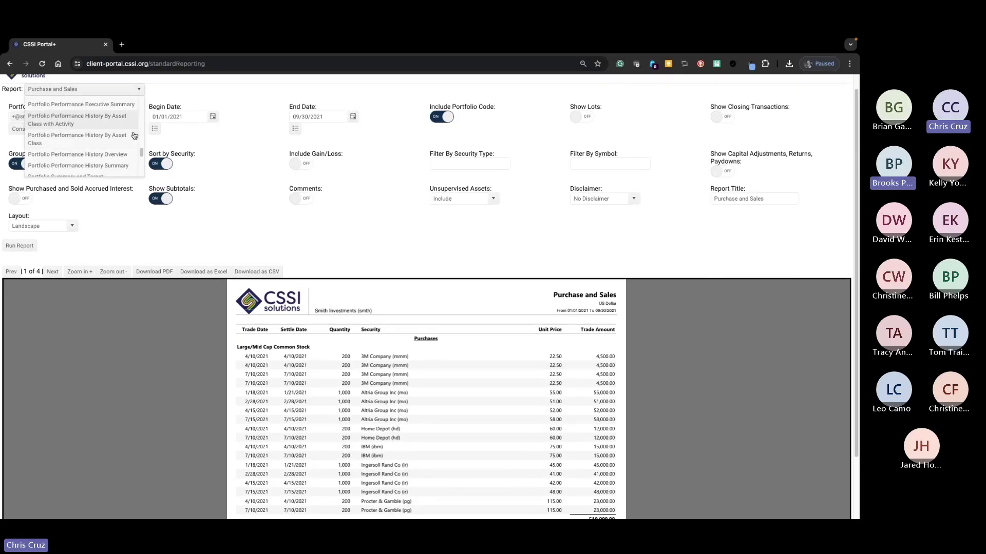
left_click_drag(141, 153, 139, 166)
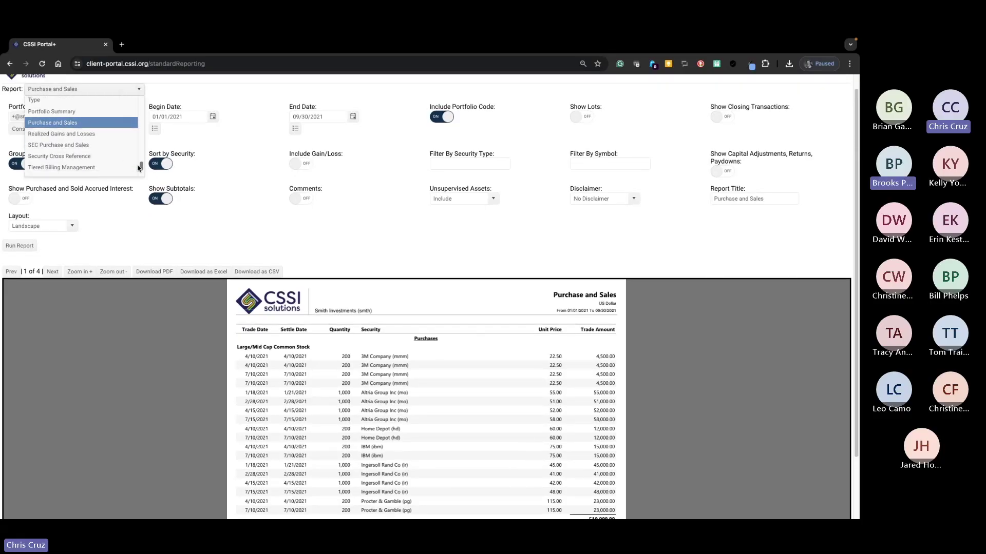
left_click(103, 135)
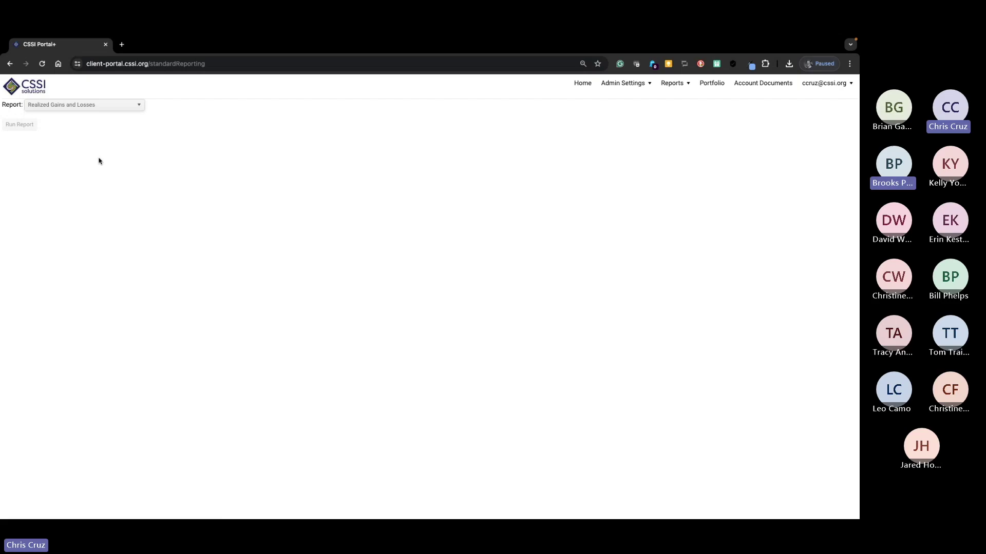
left_click(42, 132)
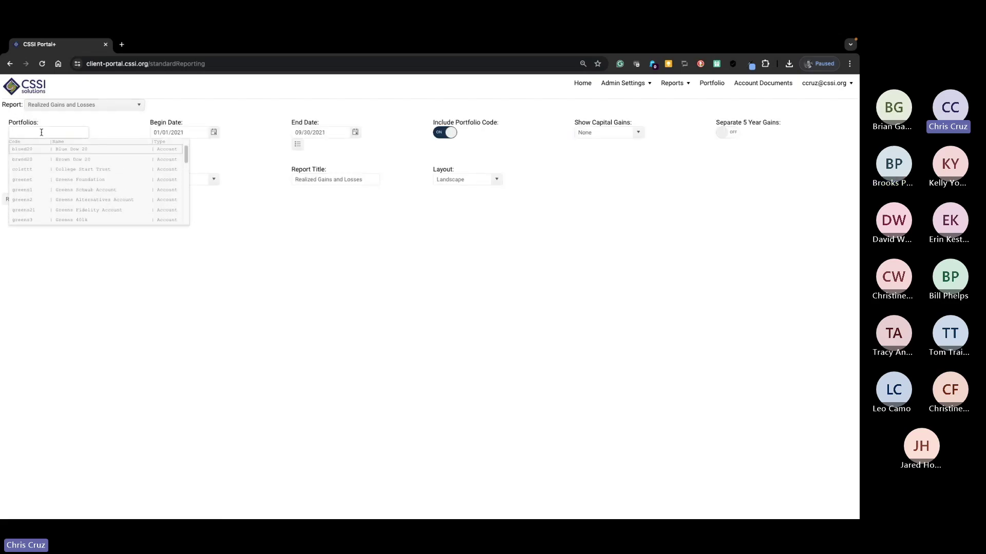
type("@")
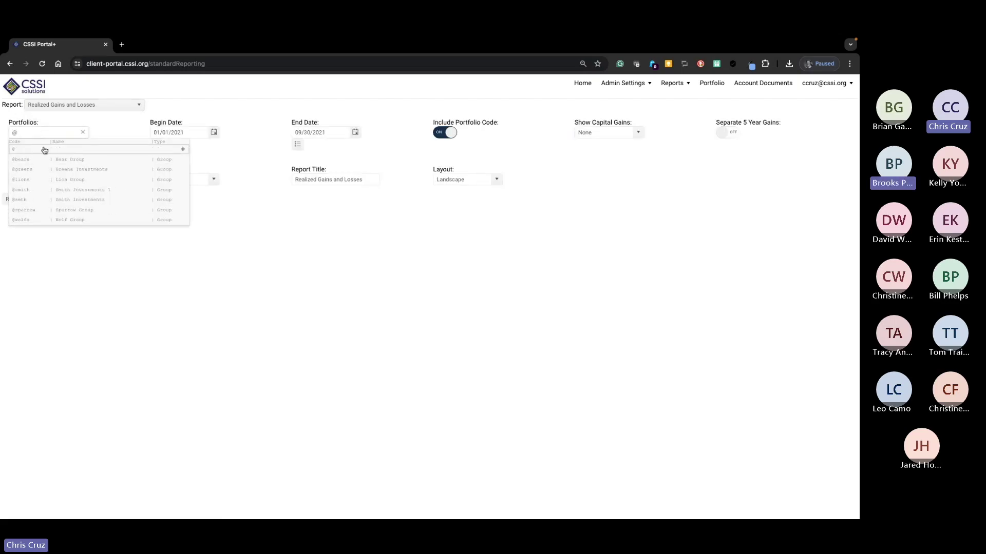
left_click(33, 200)
left_click(28, 200)
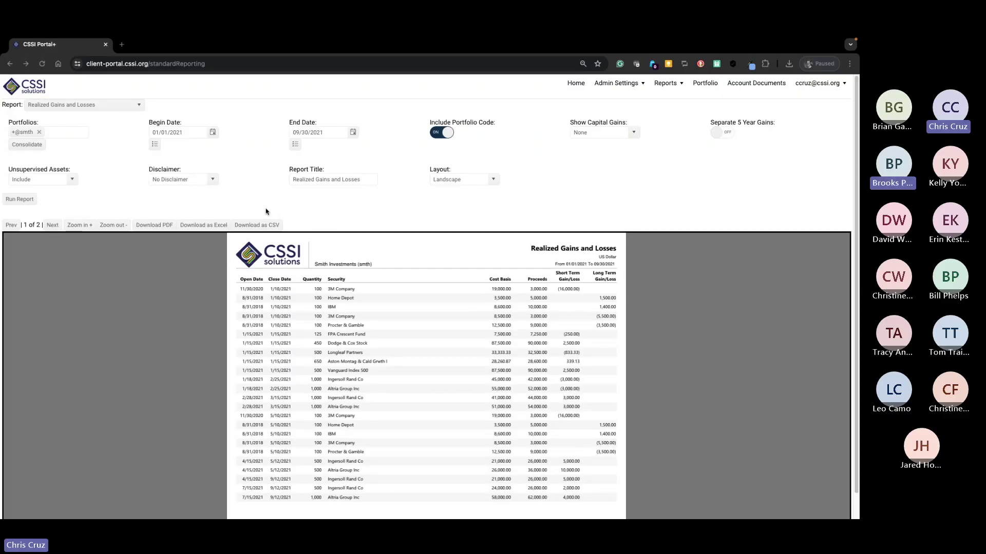
Step: Look over the Realized Gains and Losses report and go to its second page
scroll(266, 211, "down", 1)
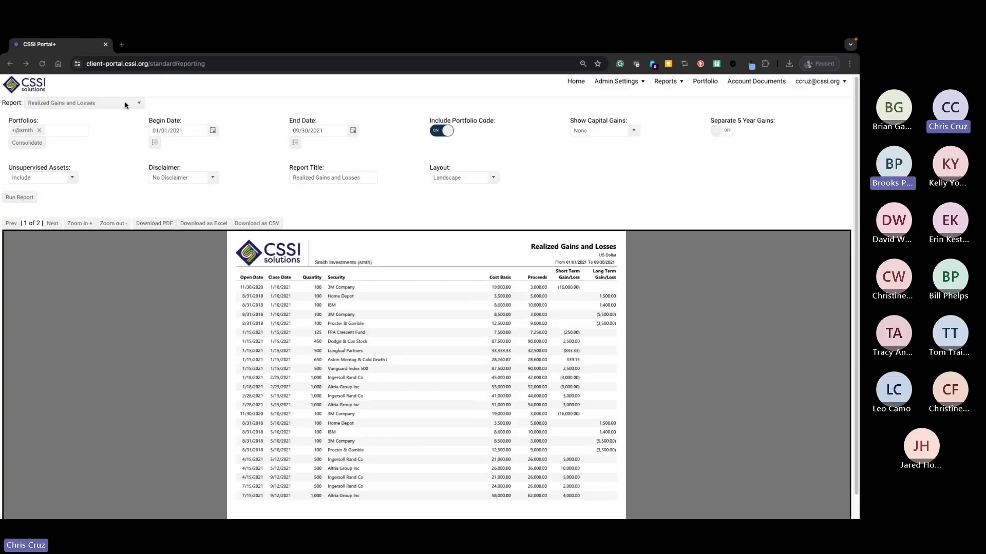
scroll(259, 325, "down", 1)
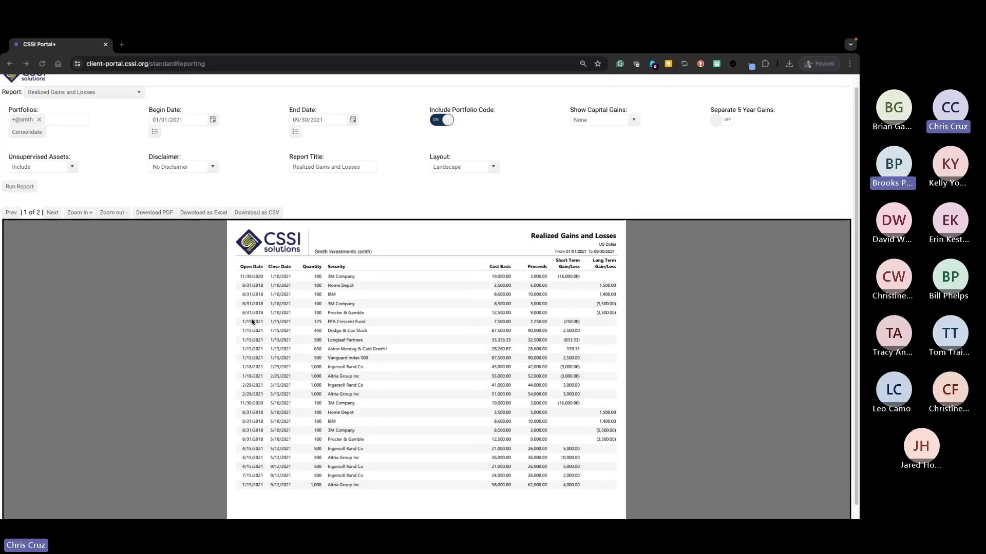
left_click(51, 213)
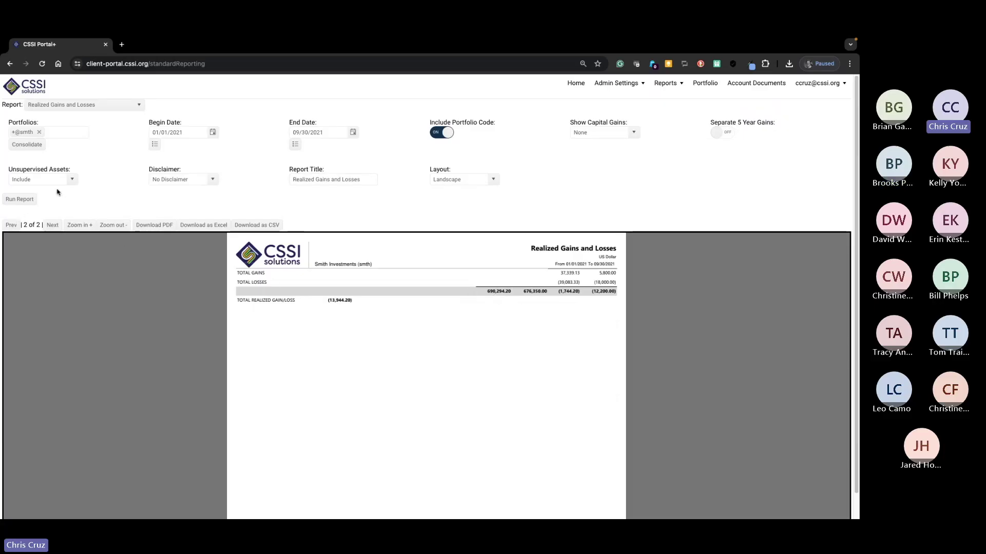
left_click(118, 106)
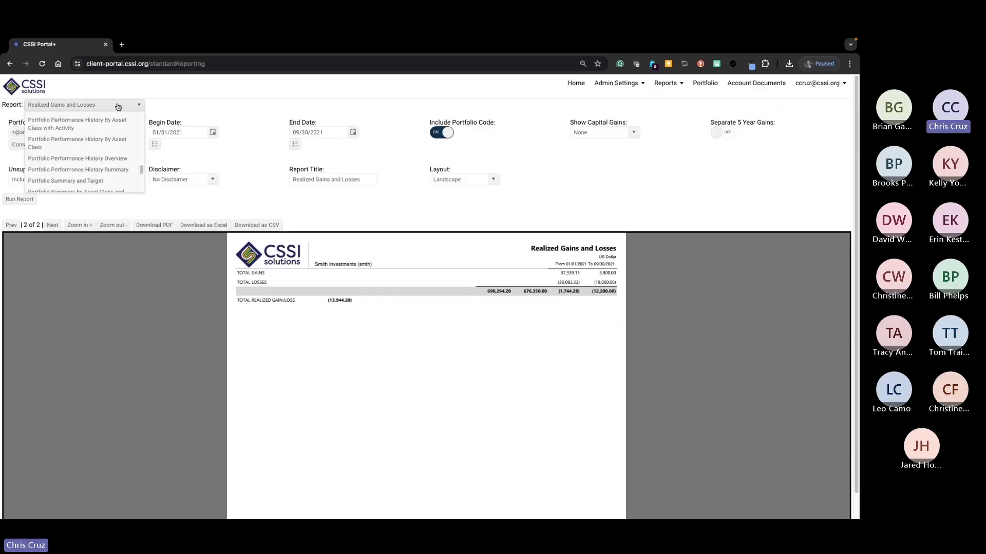
key("b")
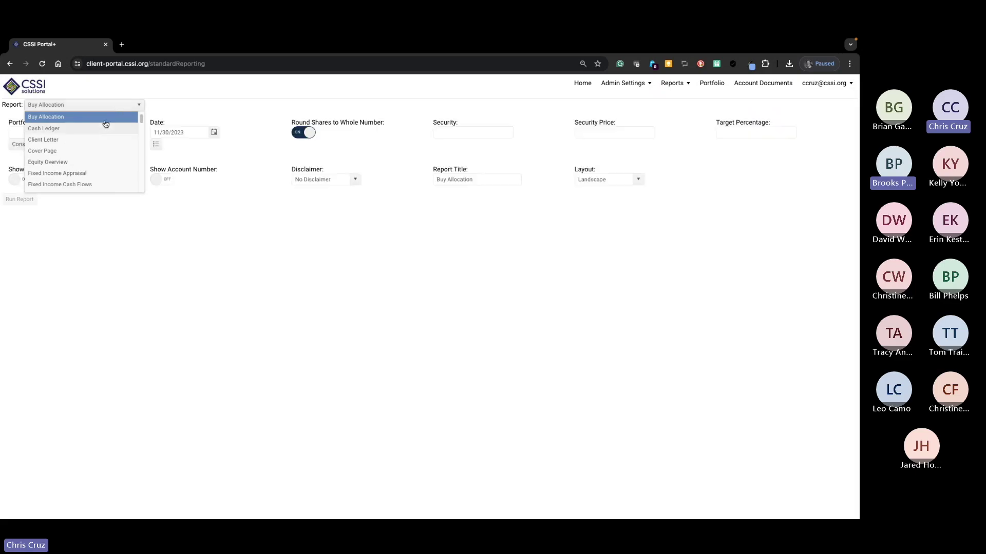
left_click(103, 118)
left_click(41, 131)
type("@")
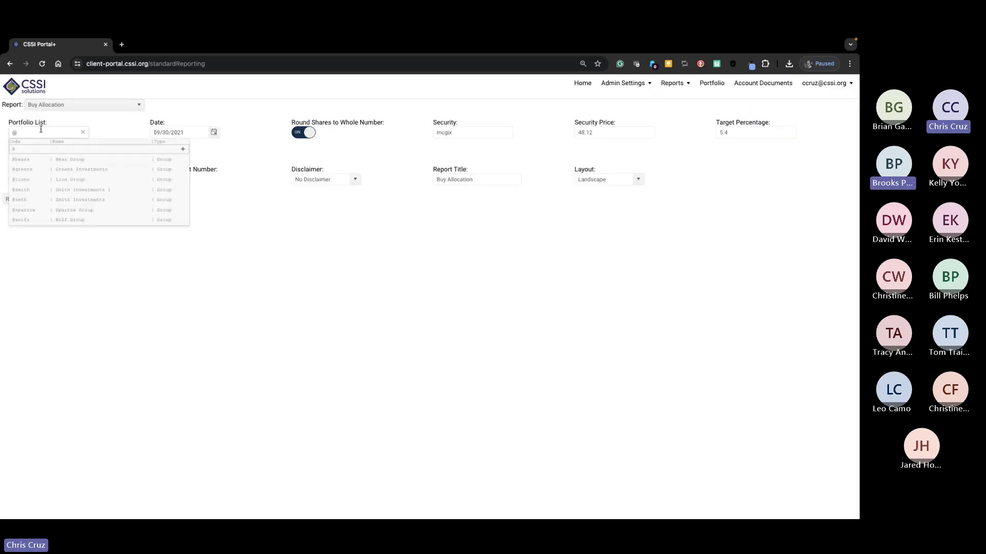
left_click(40, 199)
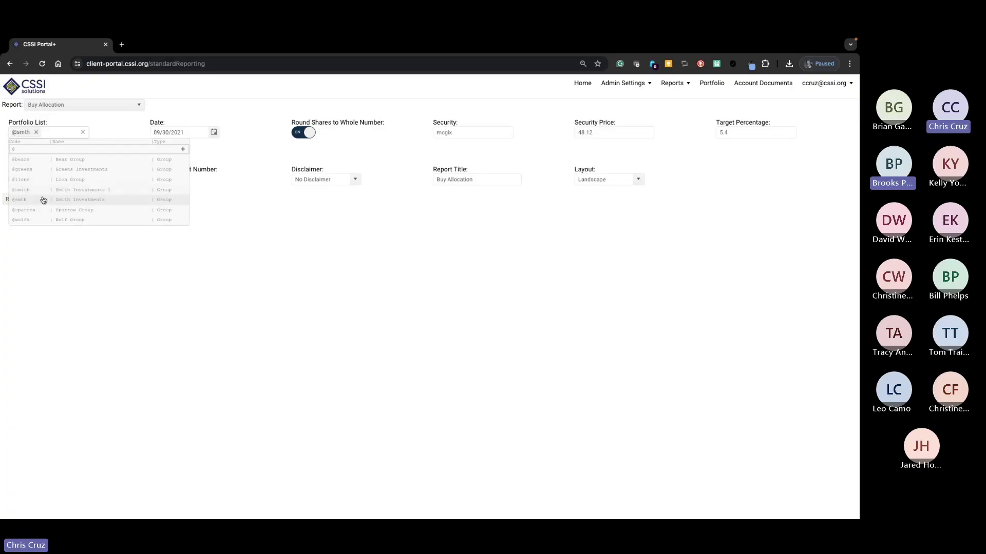
left_click(19, 200)
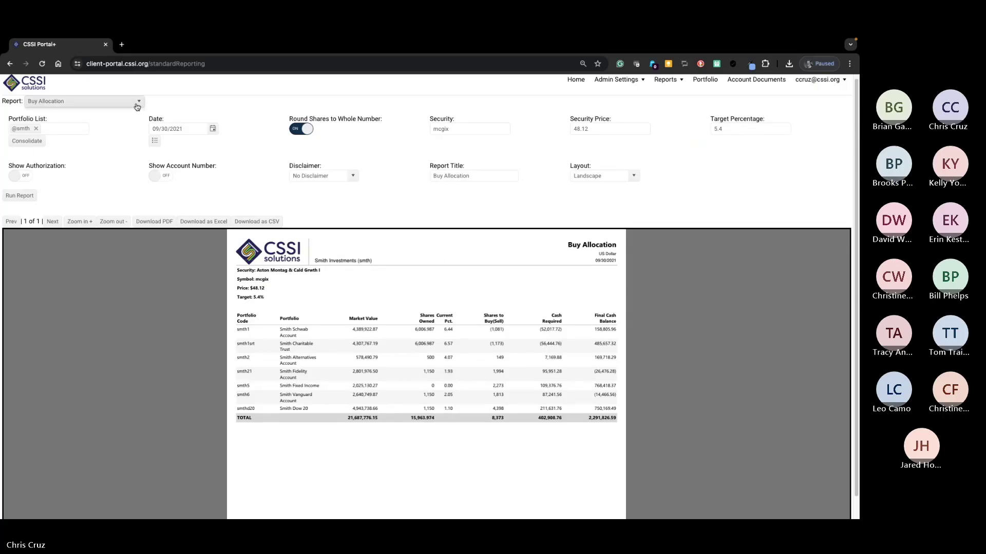
left_click(88, 102)
scroll(90, 153, "down", 5)
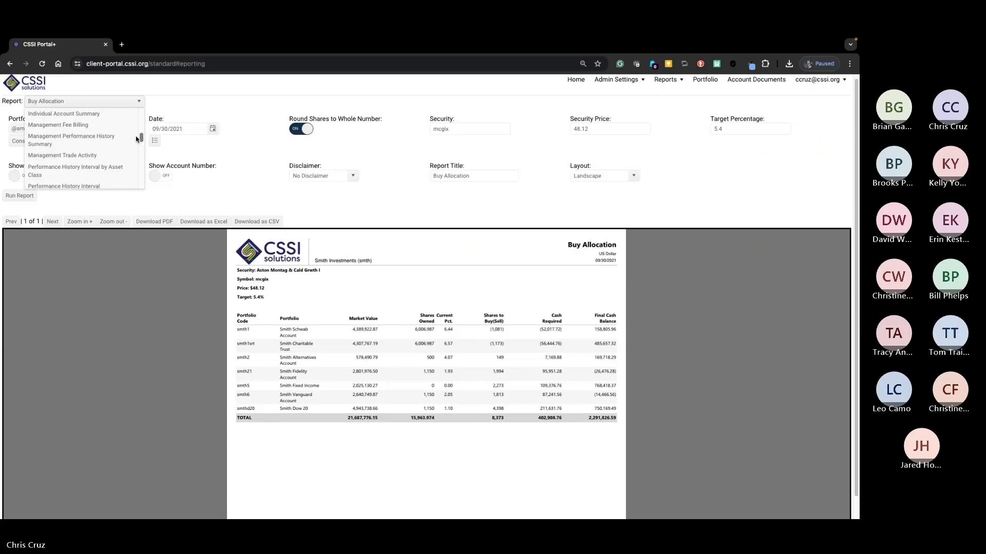
left_click(87, 163)
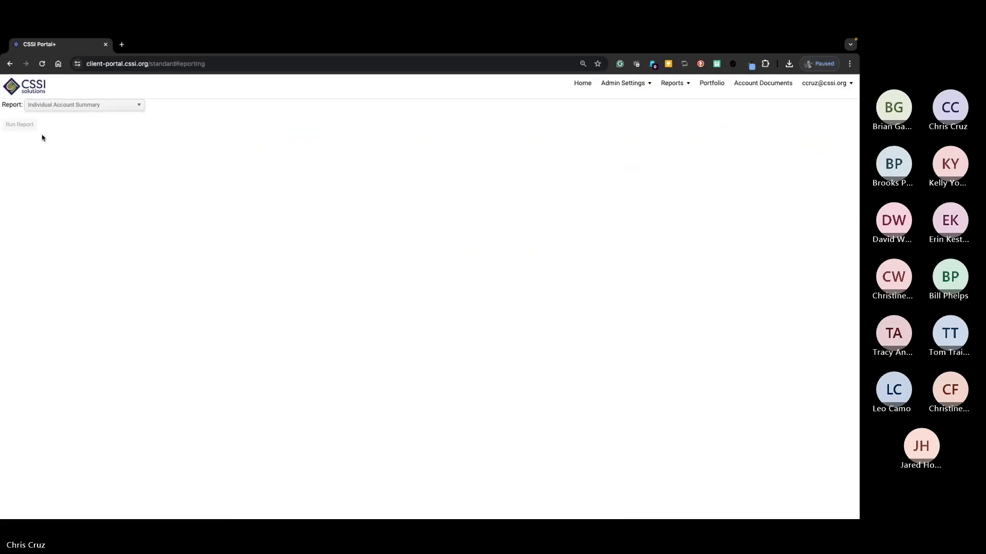
left_click(41, 132)
type("@")
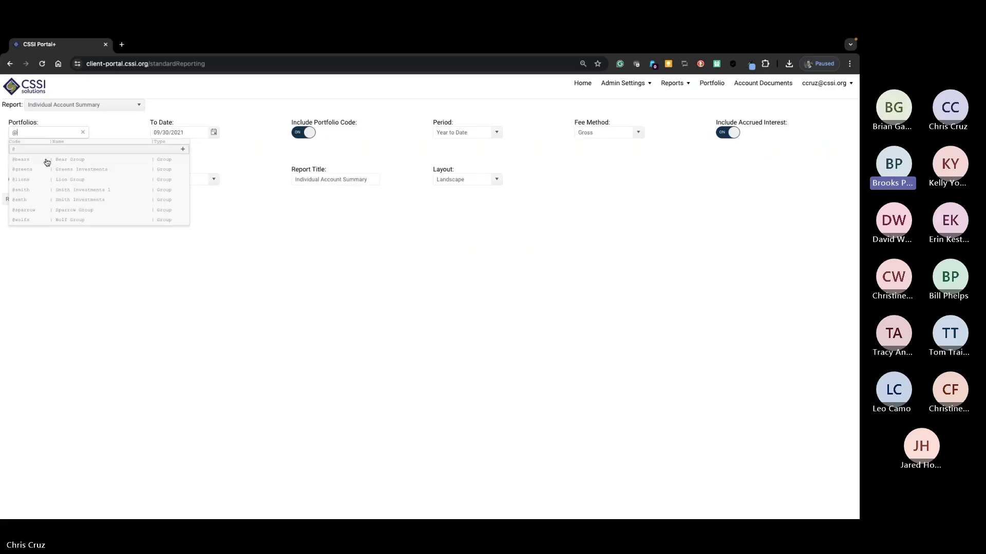
left_click(37, 202)
left_click(27, 199)
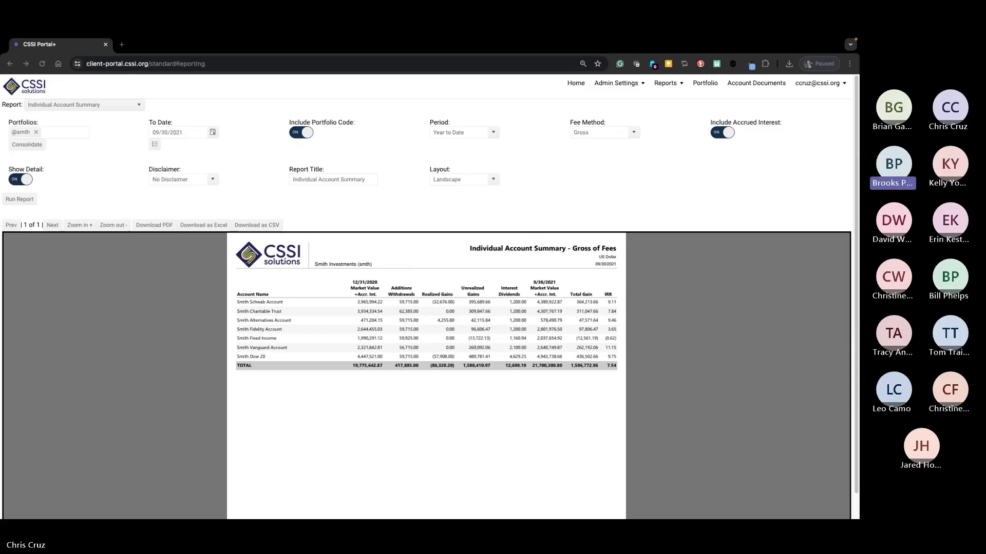
left_click(139, 107)
type("po")
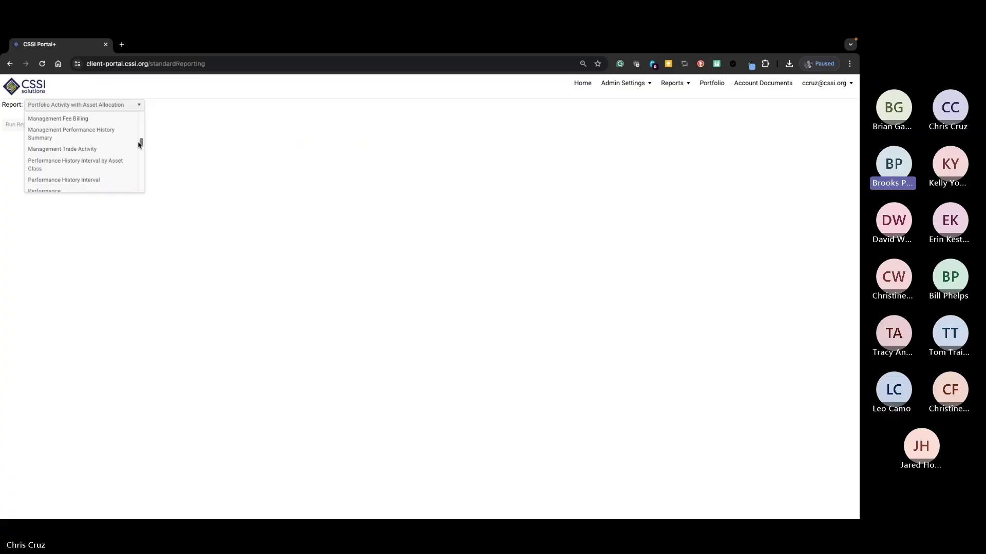
left_click_drag(141, 145, 137, 167)
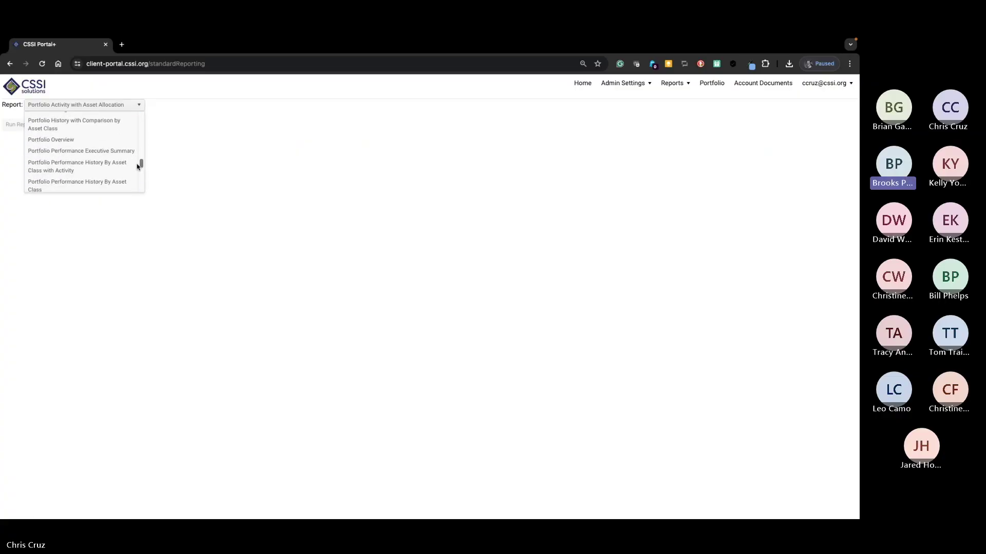
left_click(94, 170)
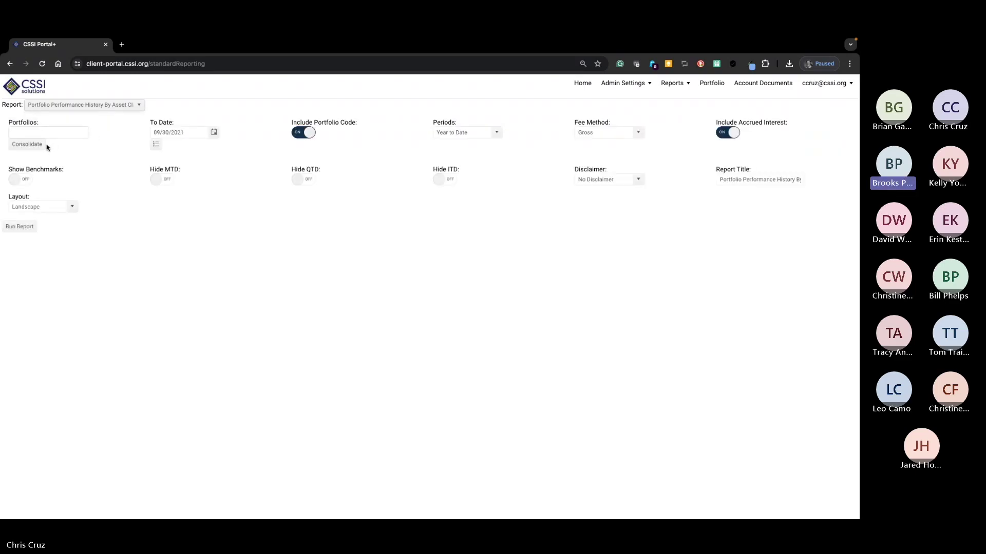
left_click(46, 133)
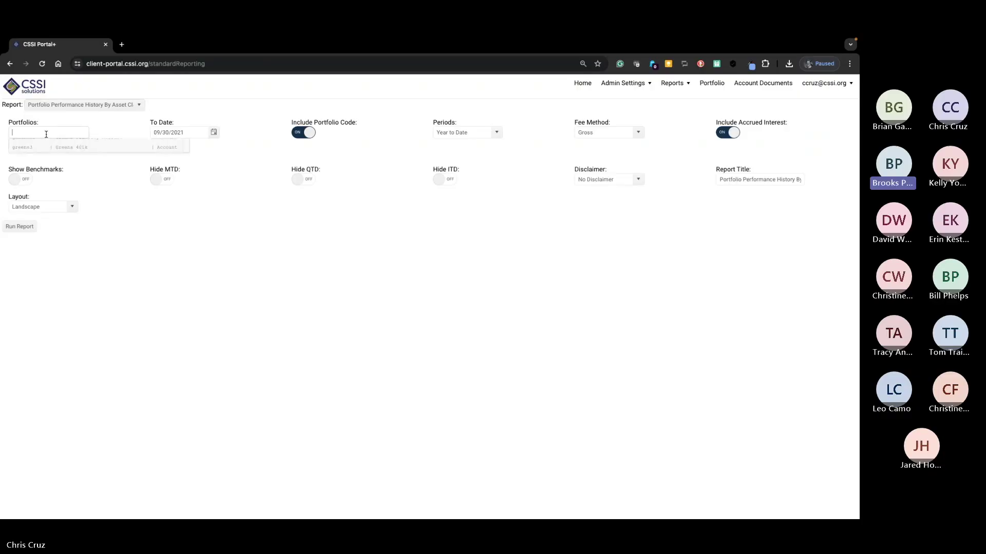
type("@")
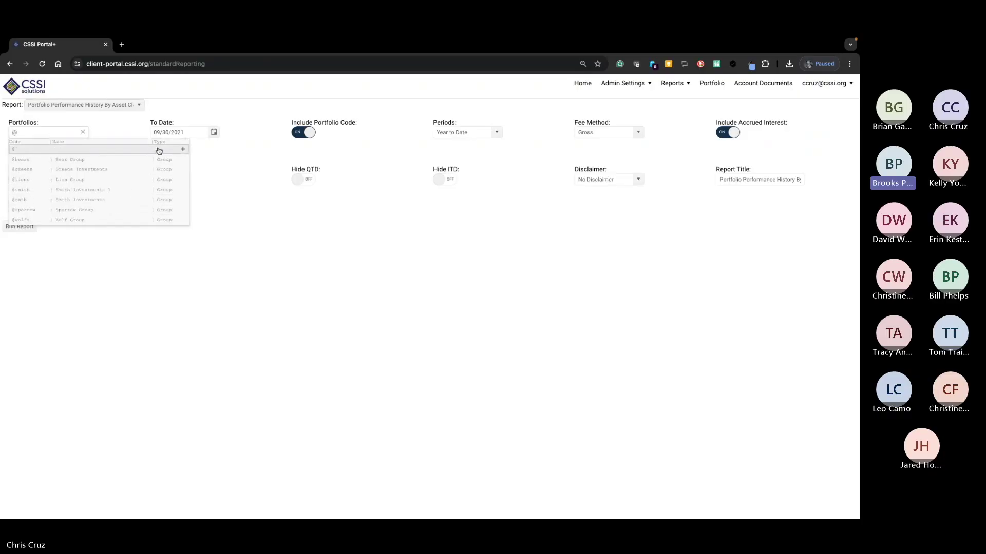
left_click(36, 204)
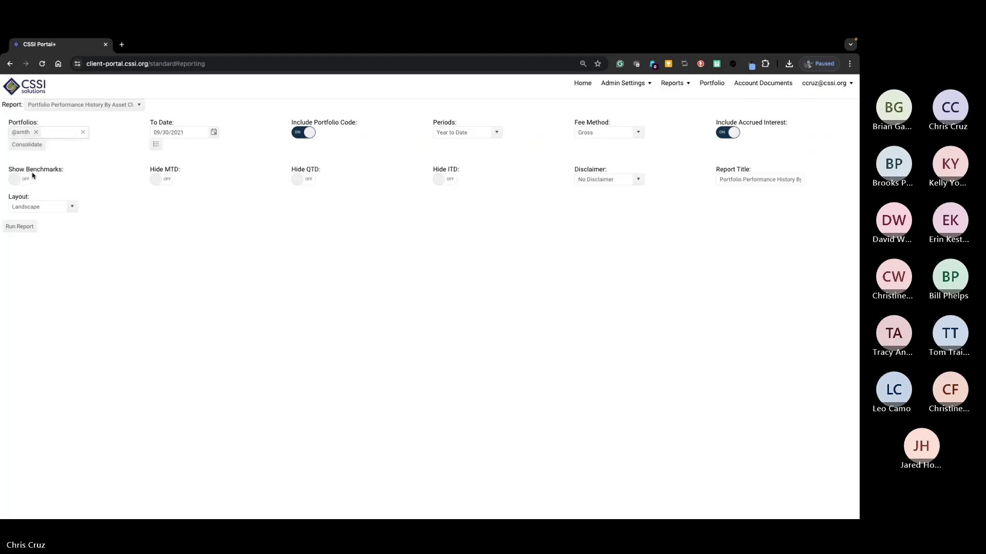
left_click(28, 229)
scroll(628, 319, "down", 1)
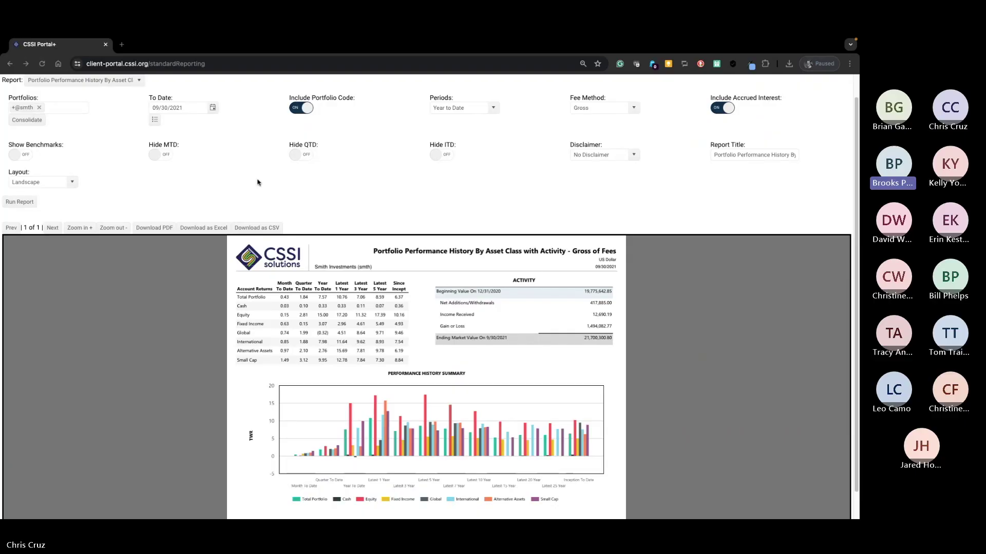
Step: Run the Portfolio History with Comparison by Asset Class report for the Smith Dow 20 portfolio (smthd20)
left_click(139, 81)
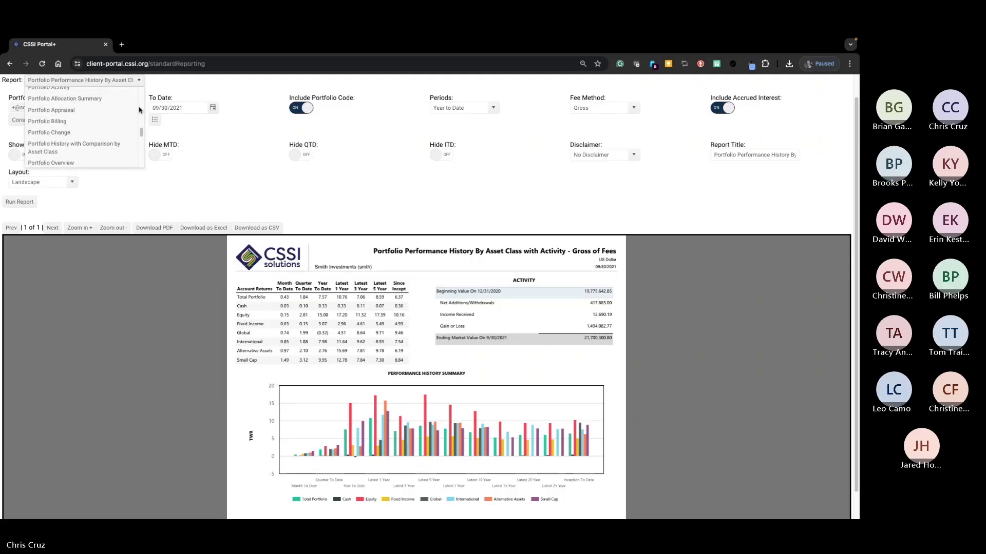
left_click(100, 150)
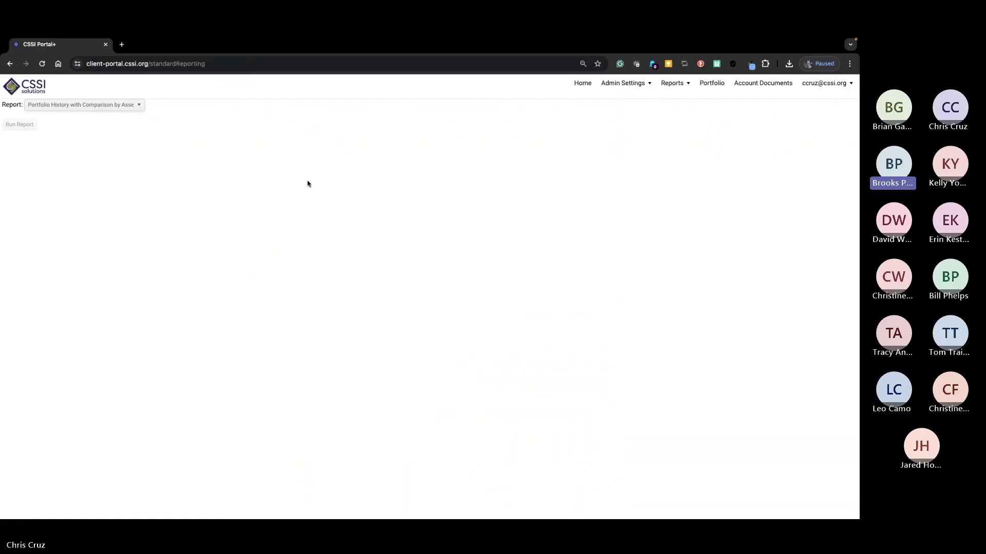
left_click(67, 133)
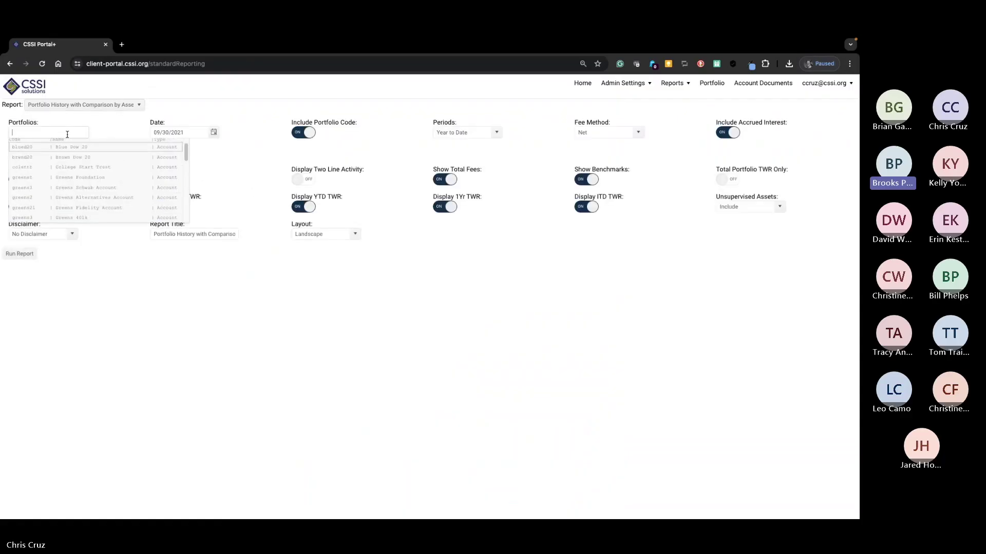
type("smth")
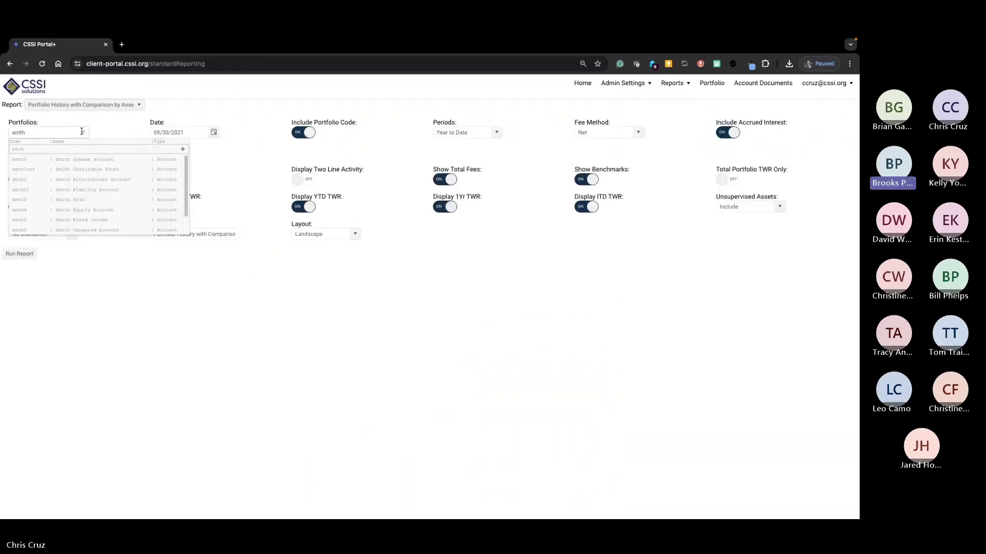
scroll(164, 204, "down", 1)
left_click(76, 224)
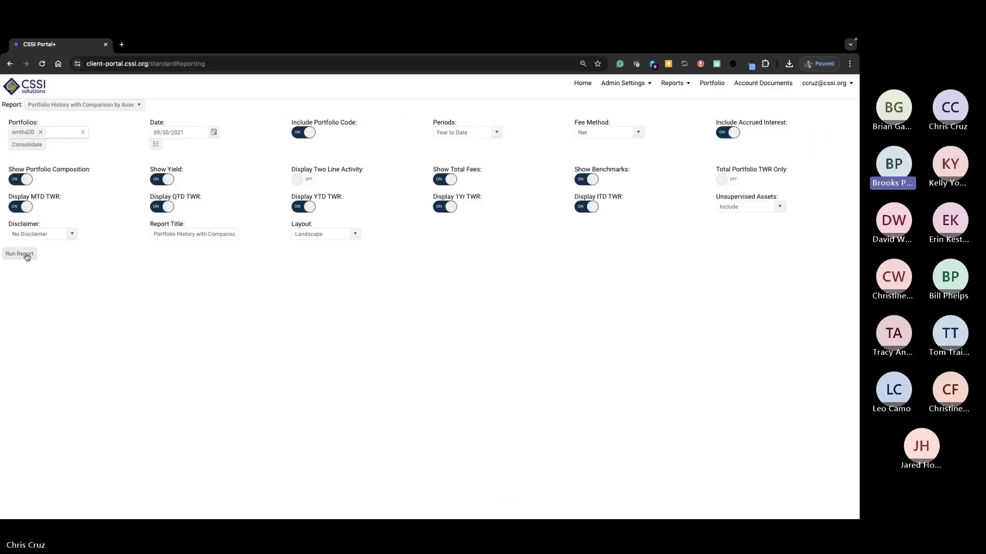
left_click(27, 257)
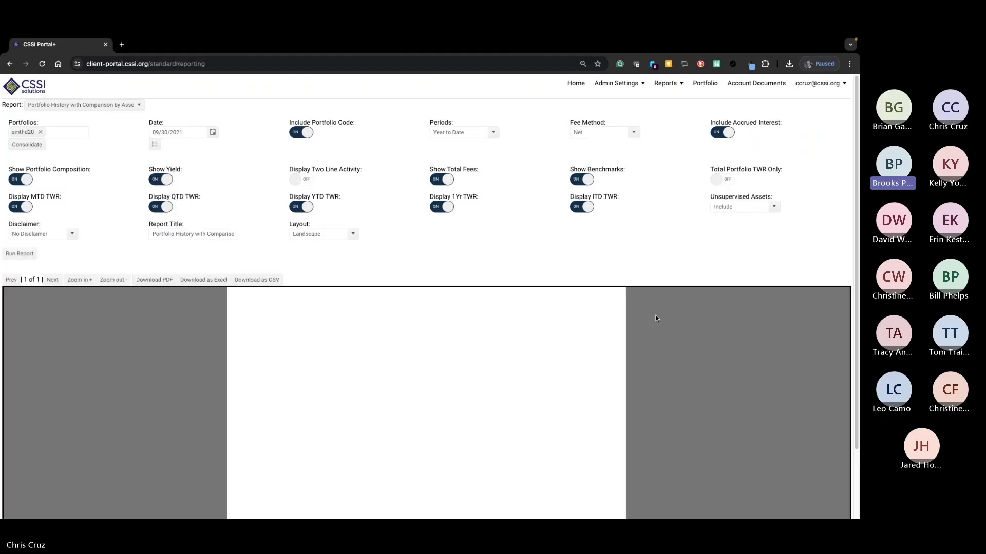
Step: Run the Fixed Income Appraisal report for the Smith Fixed Income portfolio (smth5) and view its first page
scroll(653, 318, "down", 2)
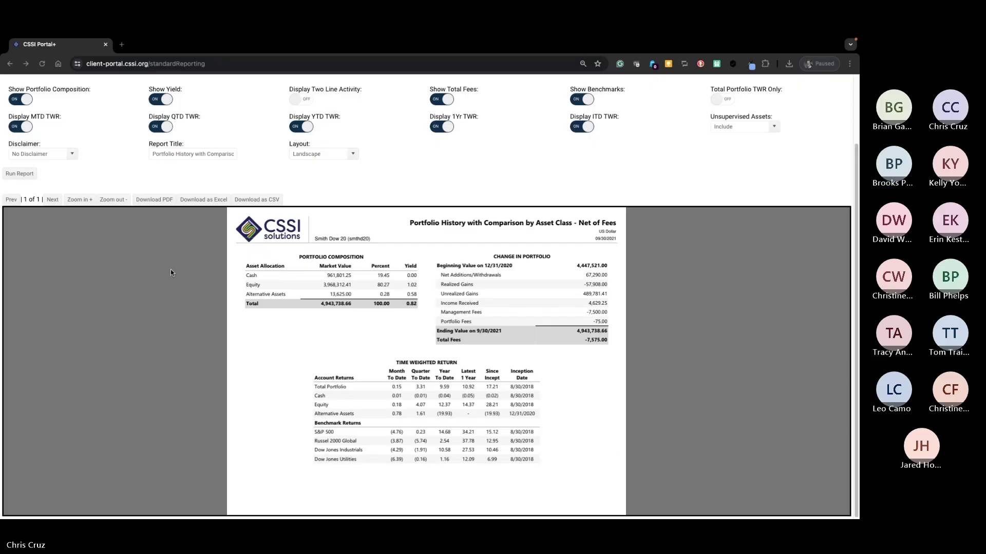
scroll(155, 266, "up", 2)
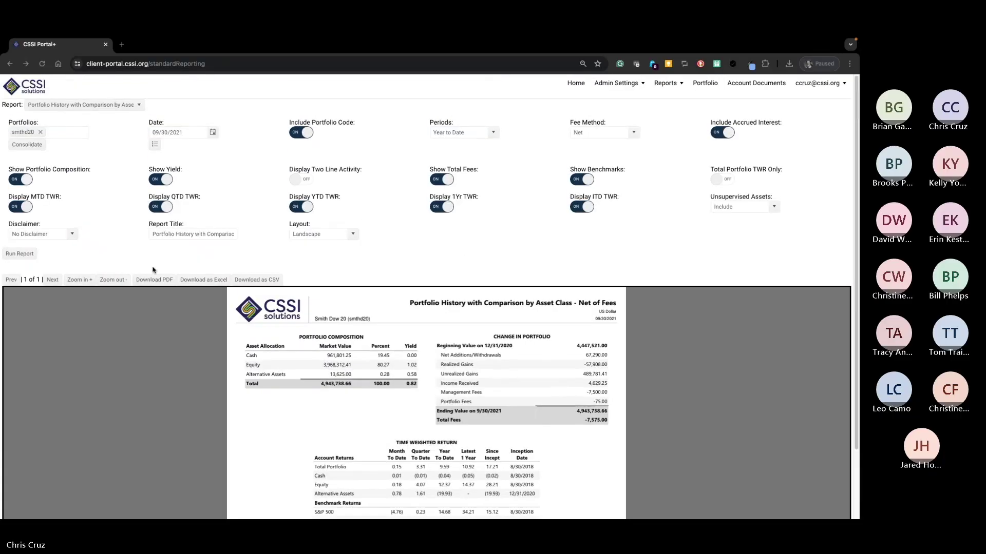
left_click(139, 106)
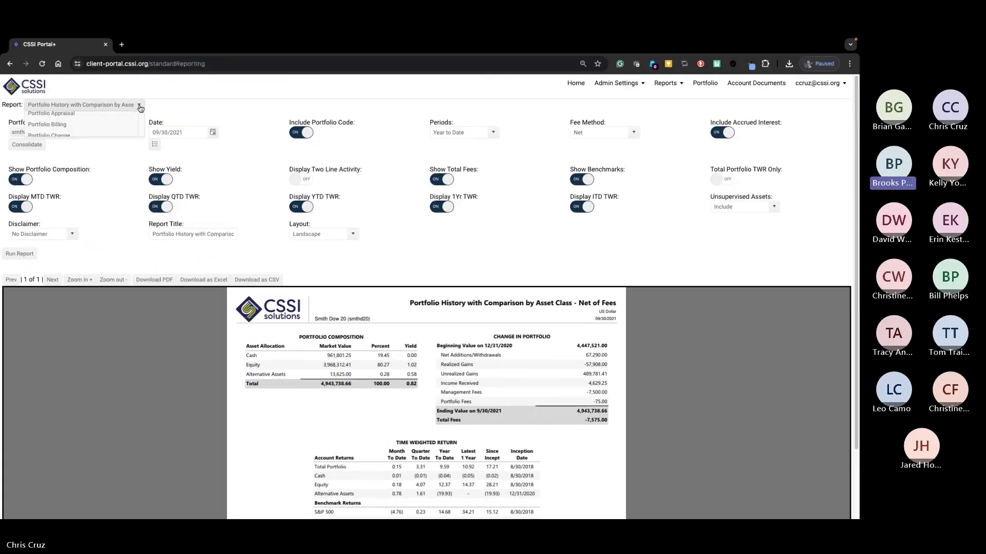
left_click_drag(141, 150, 140, 117)
left_click(106, 128)
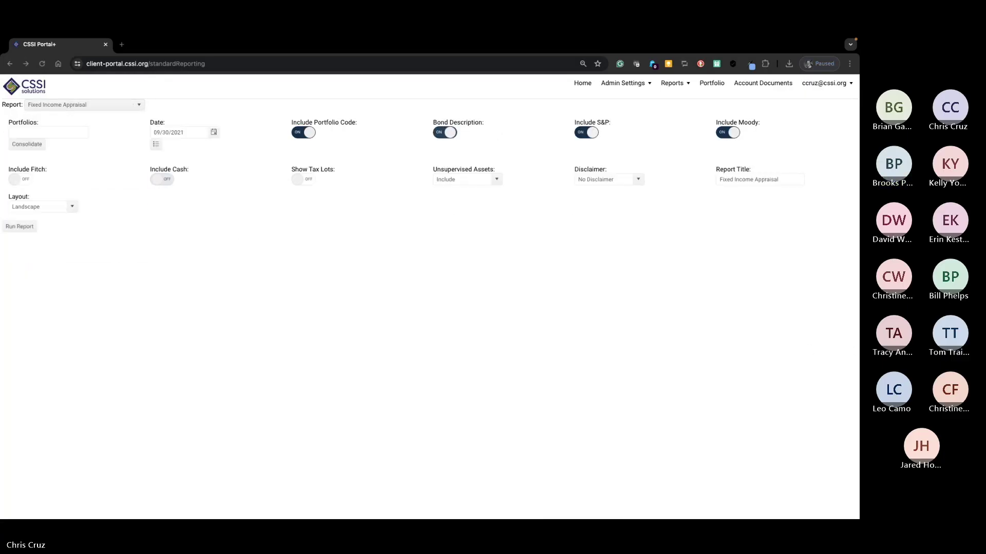
left_click(39, 132)
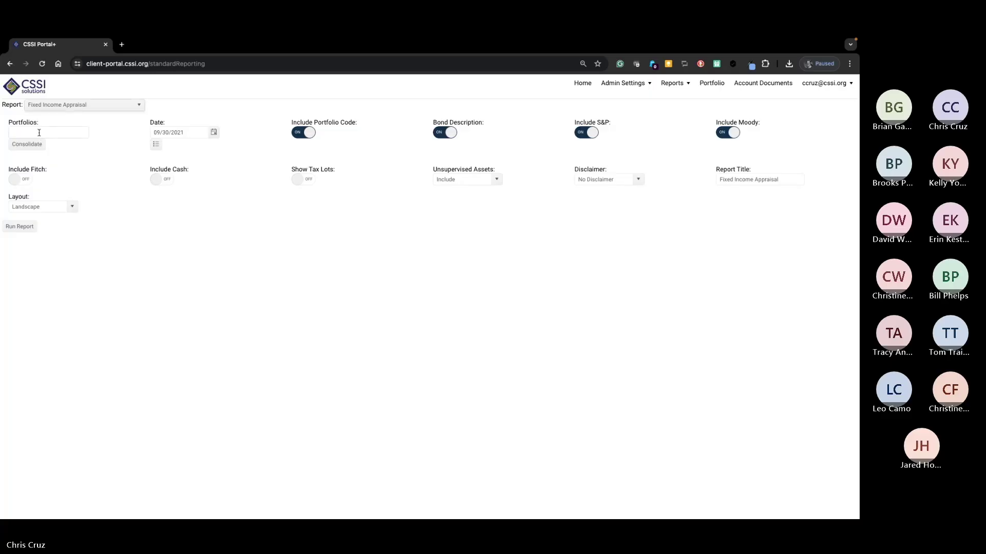
type("smth")
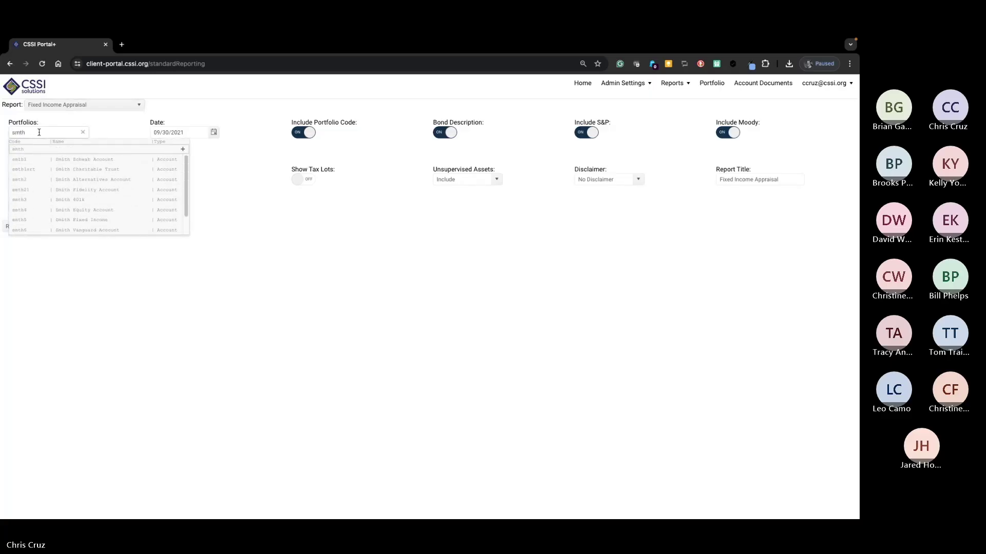
left_click(38, 220)
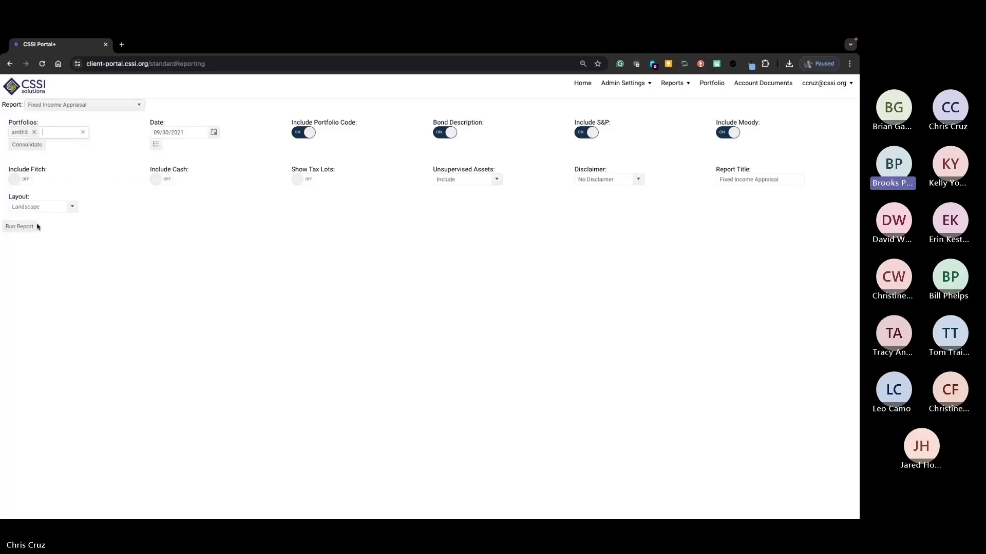
left_click(21, 227)
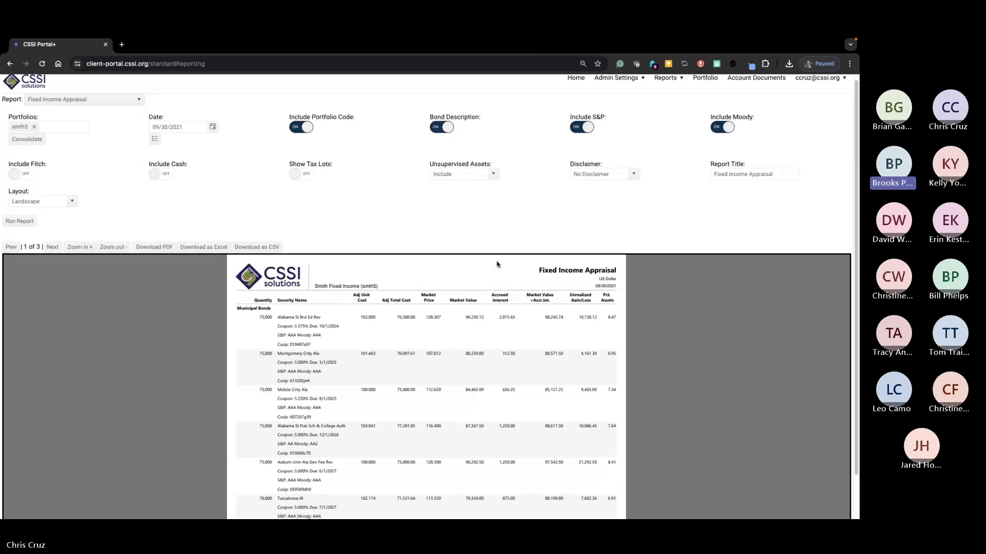
scroll(497, 265, "down", 1)
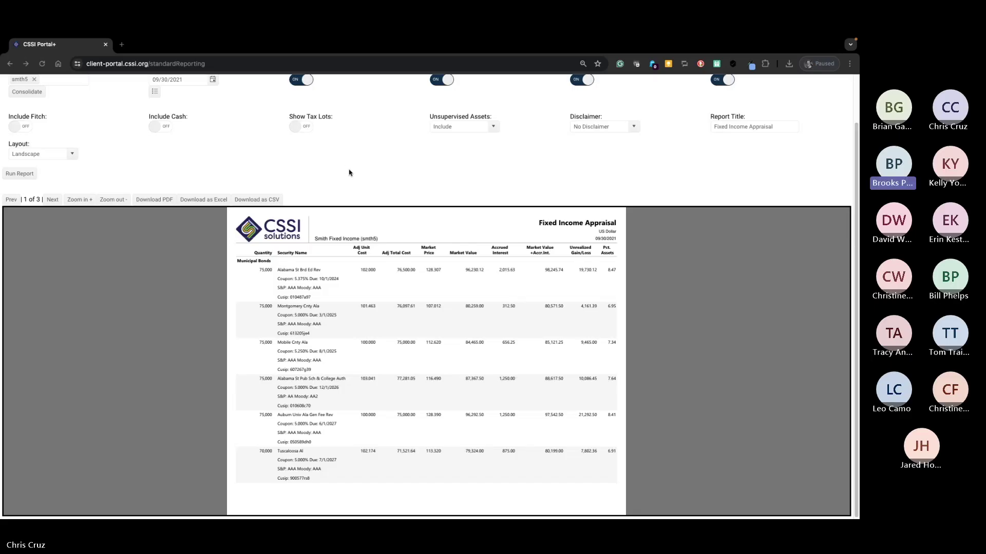
Step: Run the Fixed Income Distribution report for the Smith Fixed Income portfolio (smth5), and switch to the presentation slide on risk statistics
scroll(239, 179, "up", 1)
left_click(139, 105)
scroll(116, 147, "down", 4)
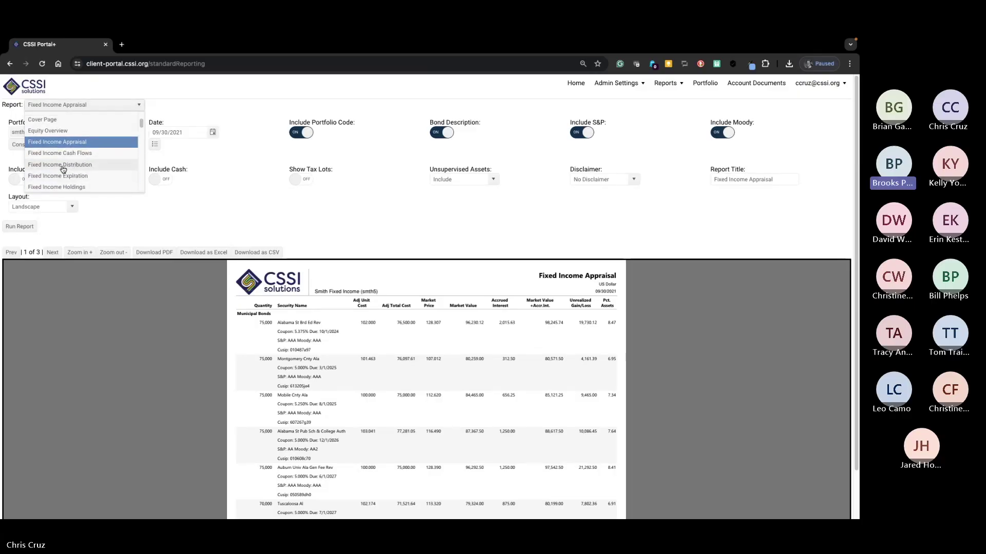
left_click(63, 165)
left_click(47, 132)
type("smth")
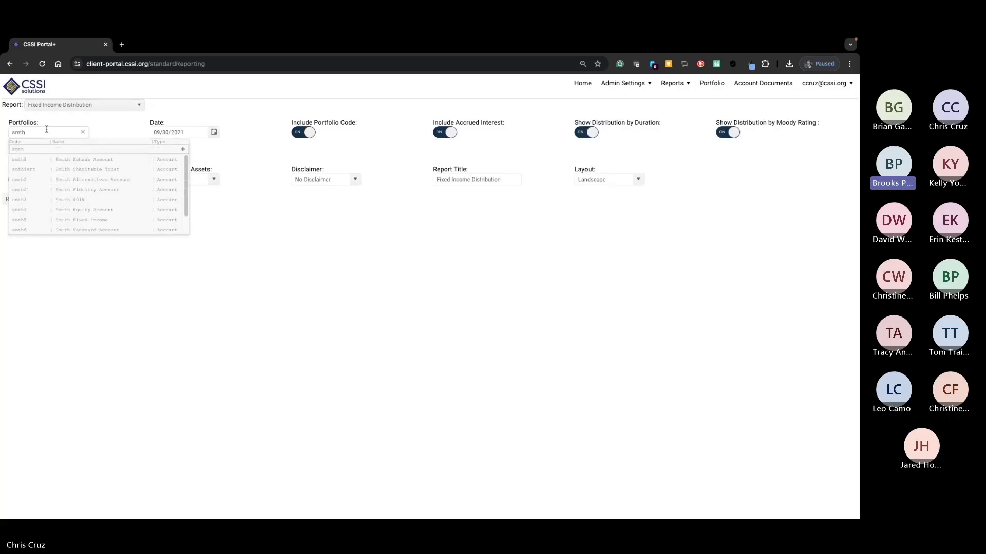
left_click(67, 220)
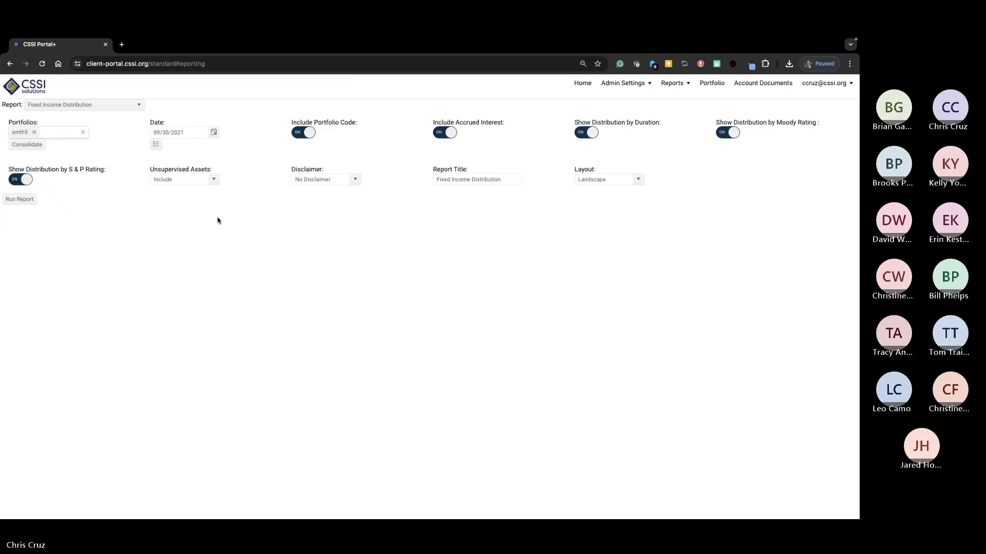
left_click(19, 200)
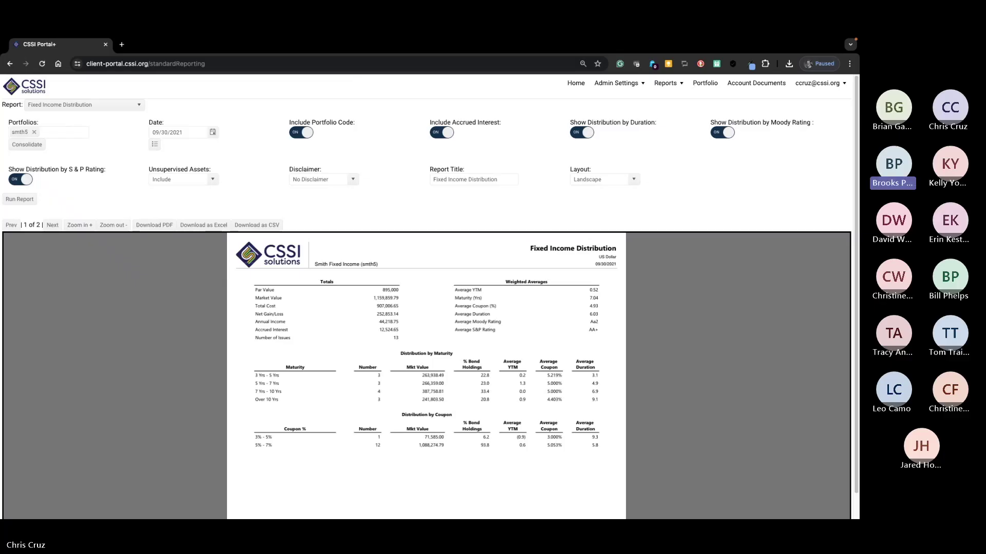
scroll(561, 361, "down", 1)
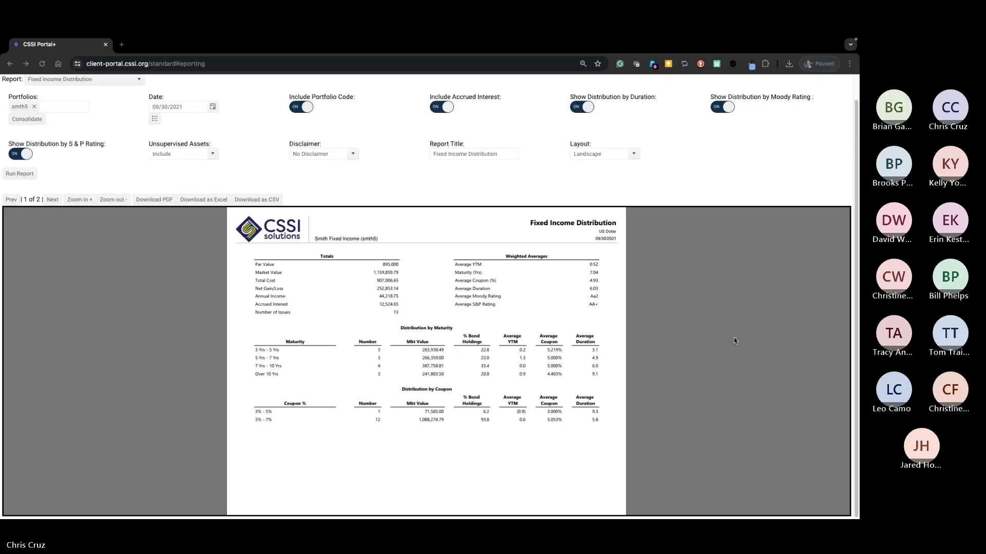
key("ctrl+Right")
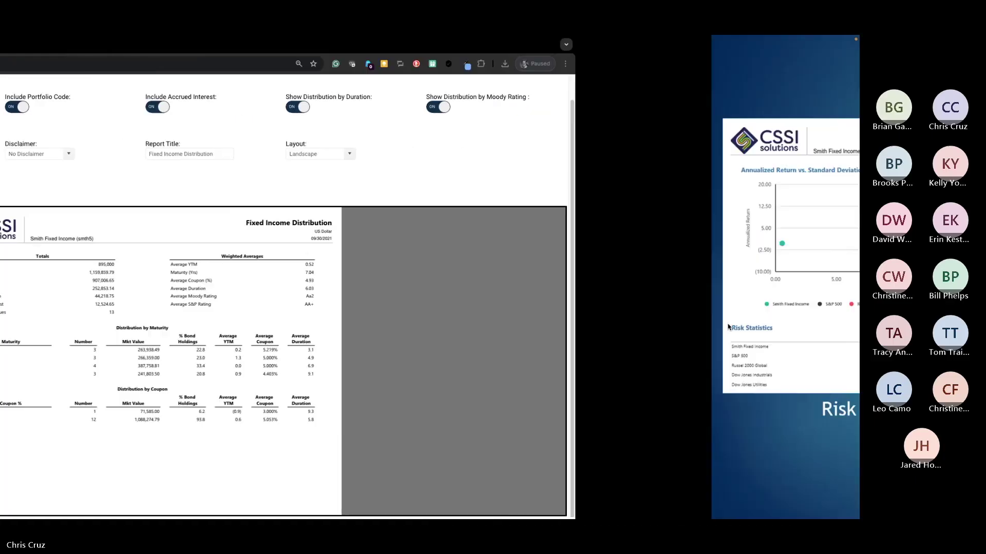